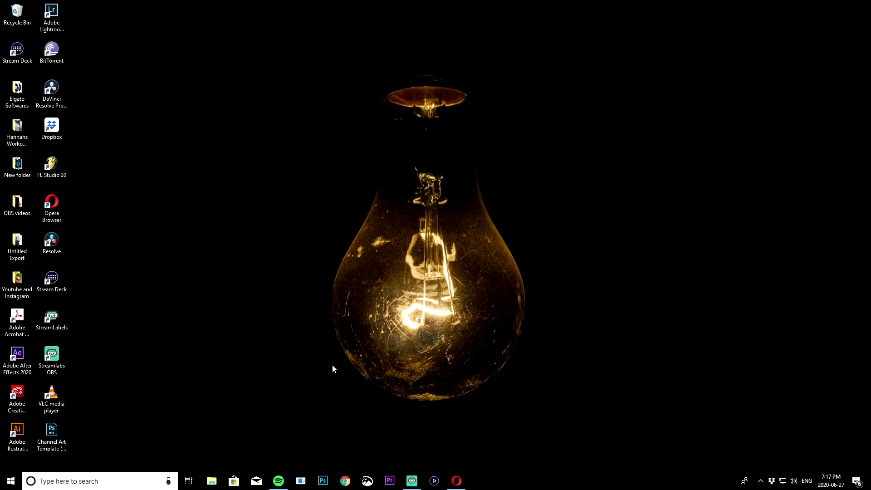
# Step: Open the Channel-Art-Templates archive from the Downloads folder and dismiss the licence notice
pyautogui.click(211, 484)
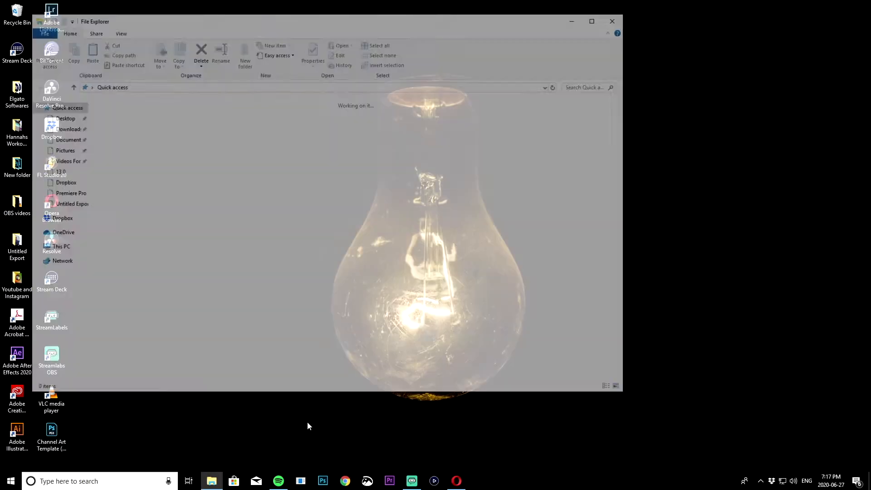
pyautogui.click(69, 129)
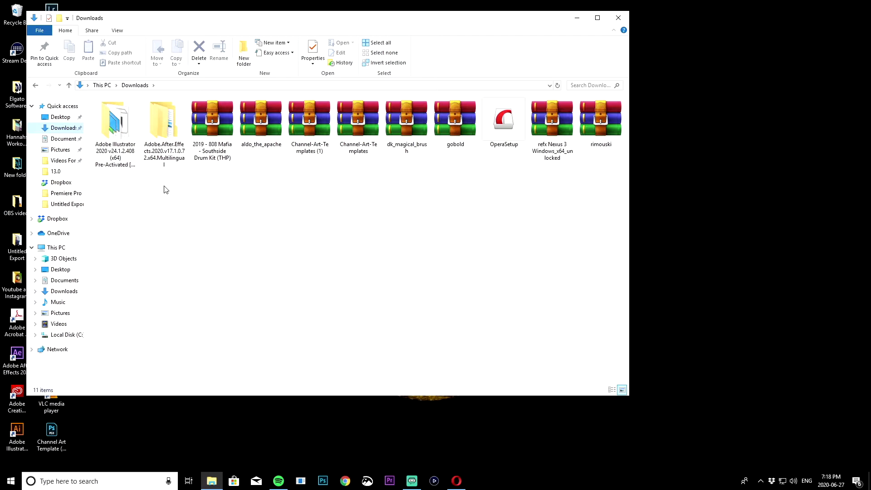
pyautogui.doubleClick(360, 123)
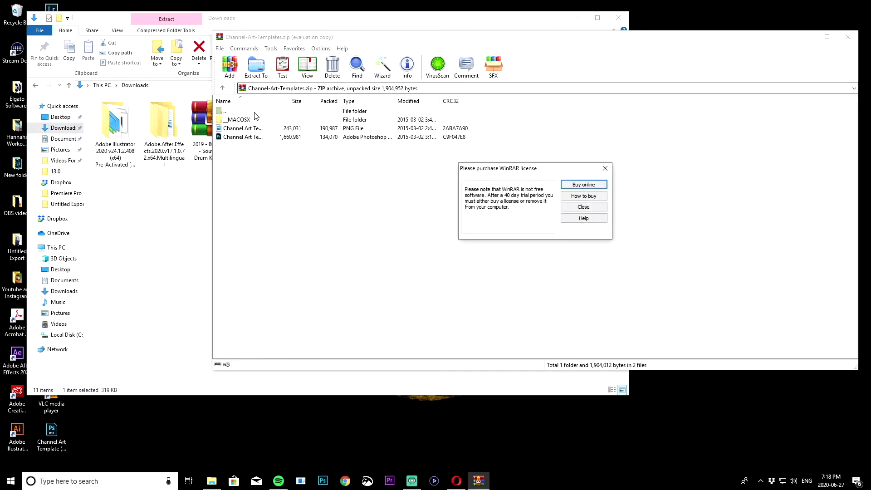
pyautogui.click(582, 207)
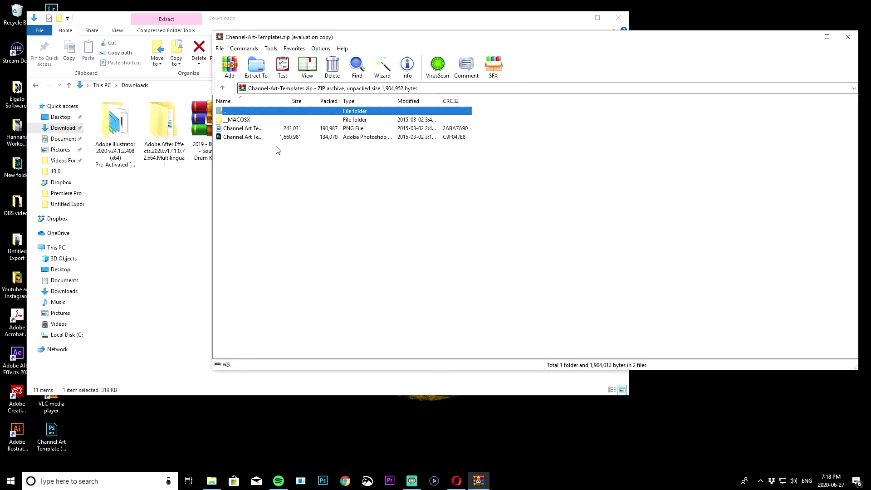
# Step: Extract Channel Art Template (Photoshop).psd to the Desktop, replacing the existing file, and open it in Photoshop
pyautogui.click(248, 139)
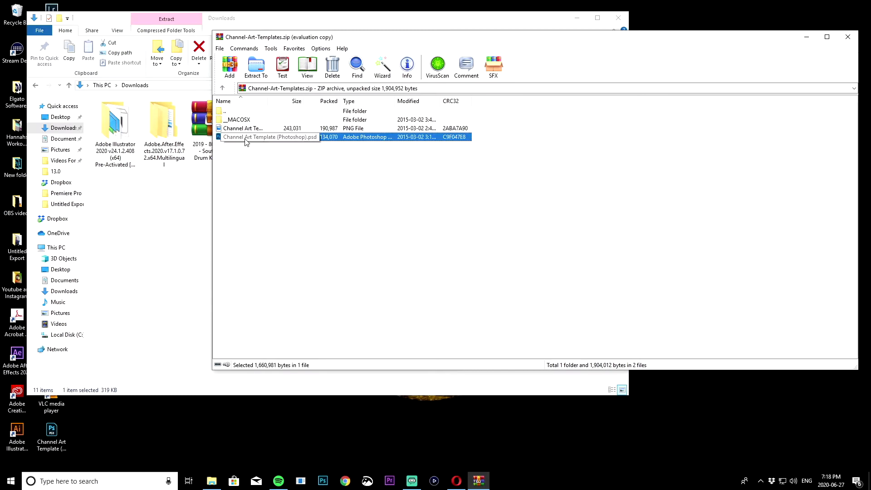
pyautogui.click(256, 67)
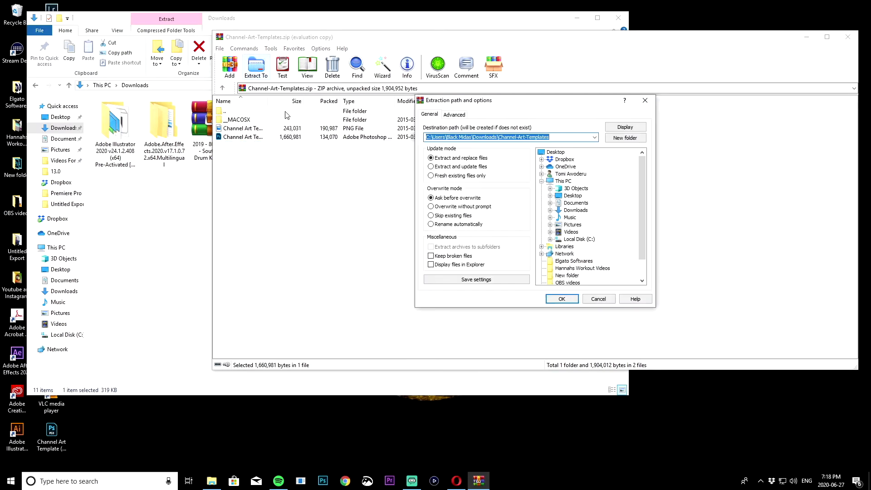
pyautogui.click(557, 154)
pyautogui.click(562, 299)
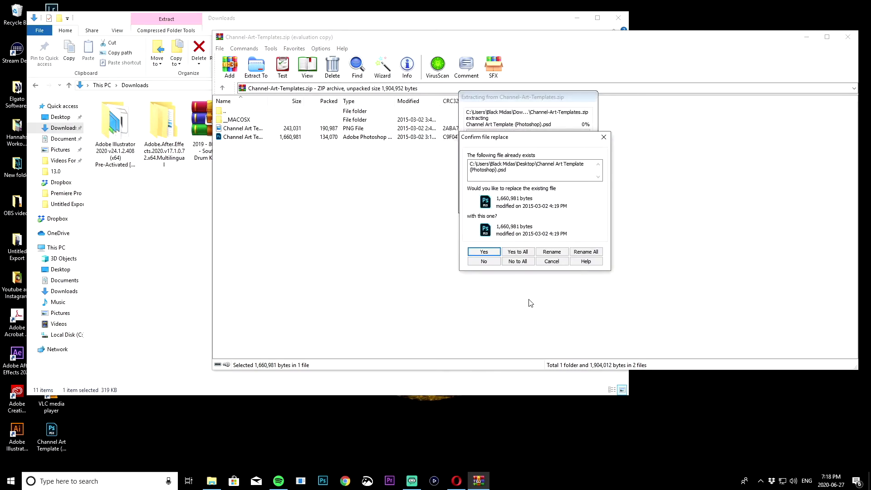
pyautogui.click(507, 253)
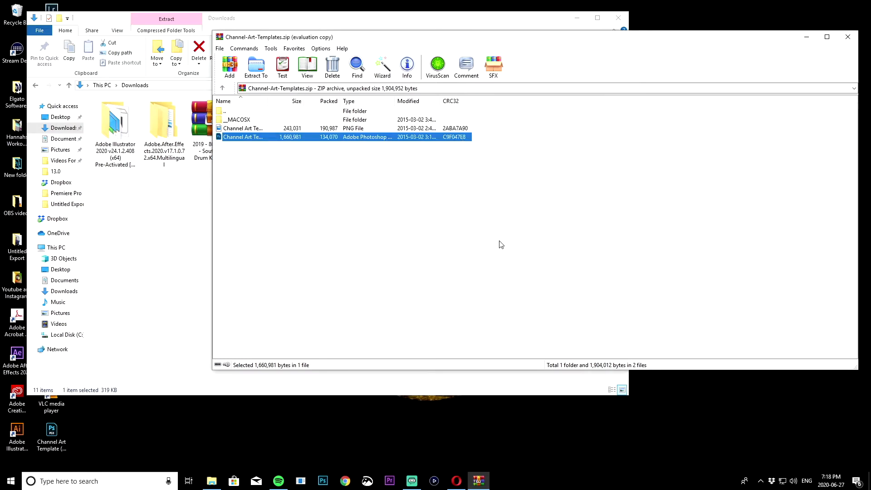
pyautogui.click(848, 37)
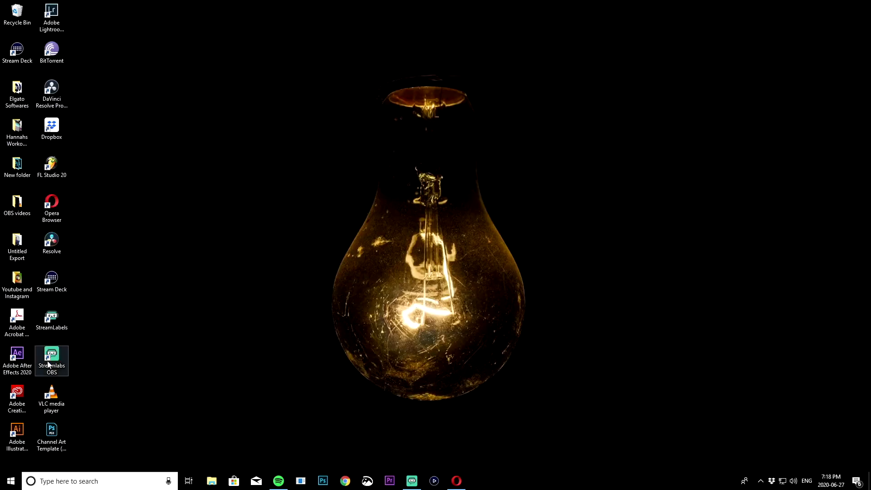
pyautogui.doubleClick(63, 444)
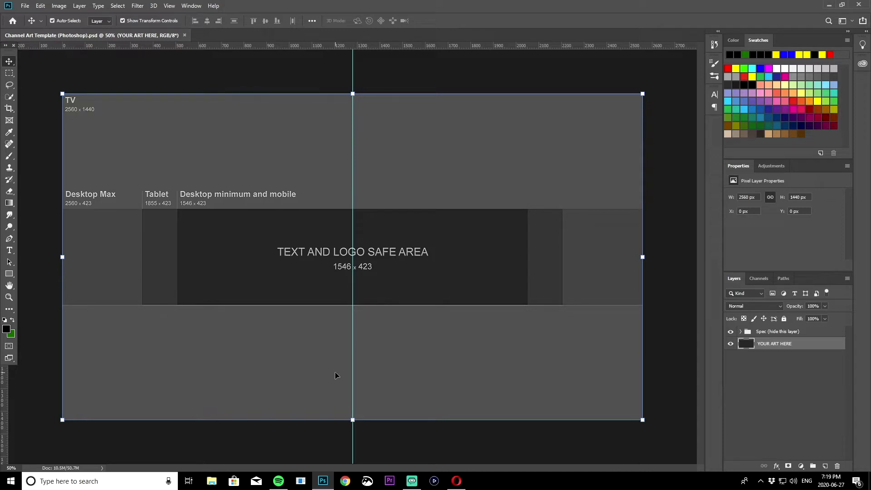
# Step: Check that rulers are enabled and frame the 1546 x 423 text and logo safe area with guides, moving the existing vertical guide to its left edge
pyautogui.click(169, 6)
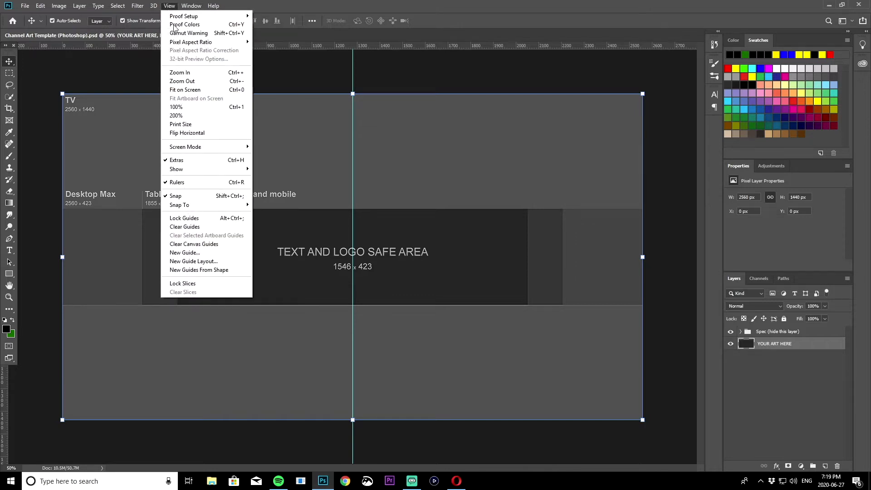
pyautogui.click(131, 61)
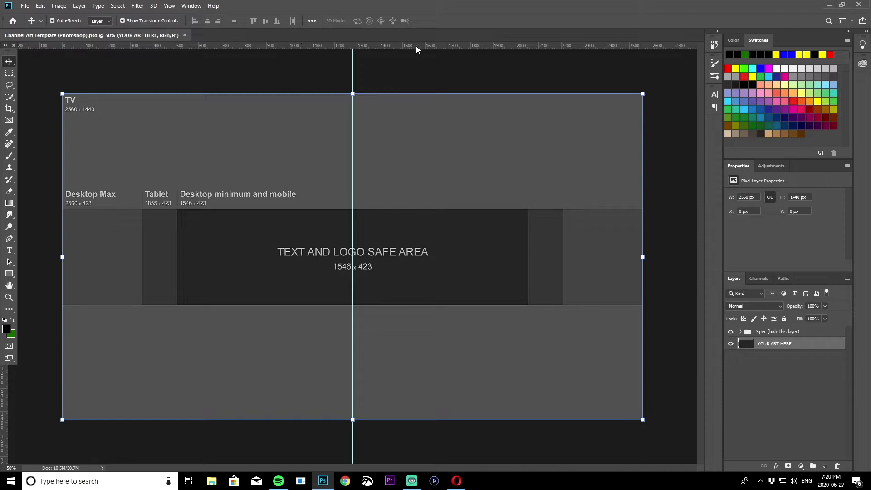
pyautogui.click(173, 7)
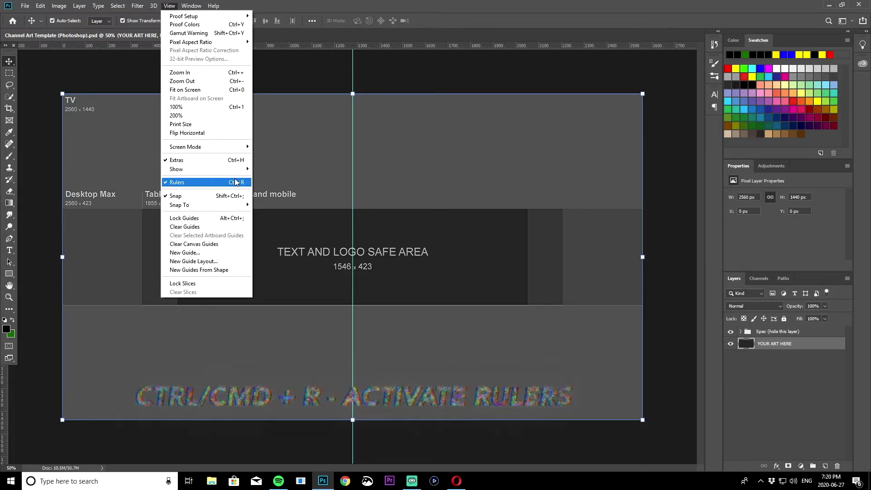
pyautogui.click(316, 64)
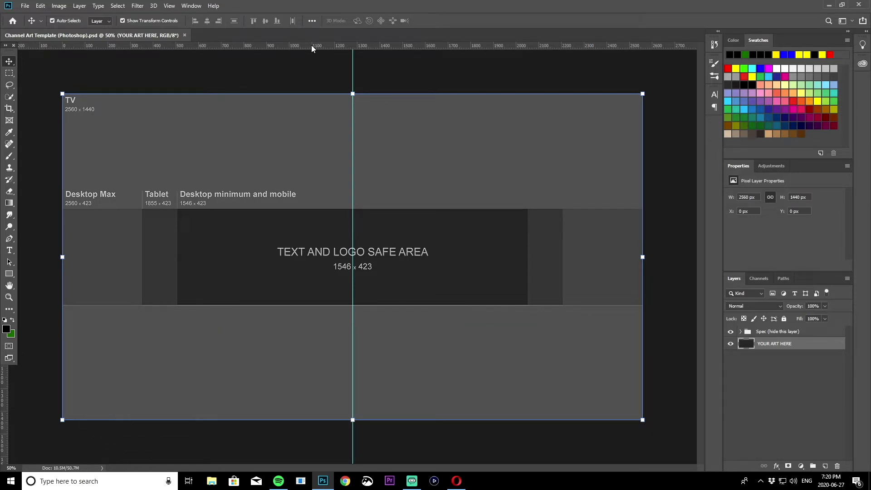
pyautogui.moveTo(312, 46); pyautogui.dragTo(308, 209)
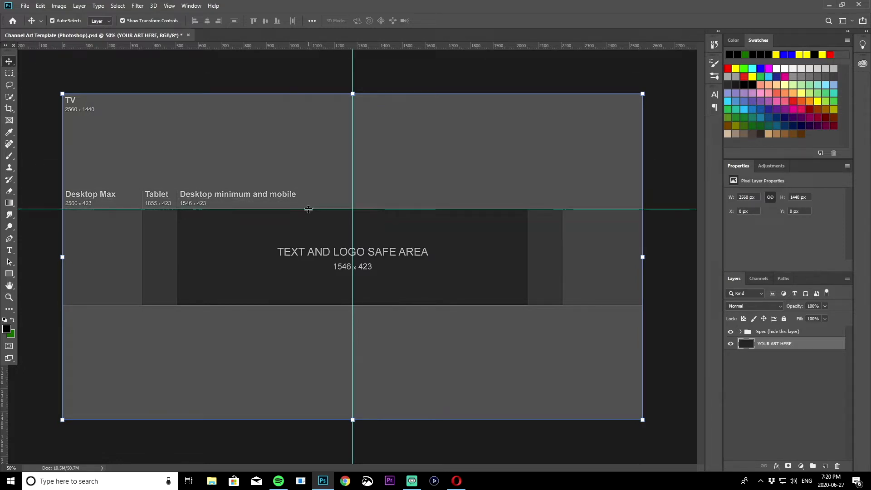
pyautogui.moveTo(305, 47); pyautogui.dragTo(325, 305)
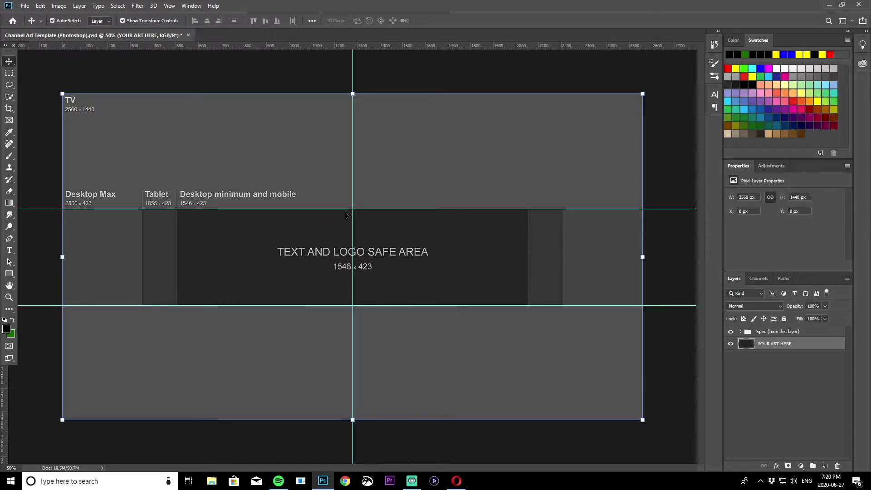
pyautogui.moveTo(353, 164); pyautogui.dragTo(178, 164)
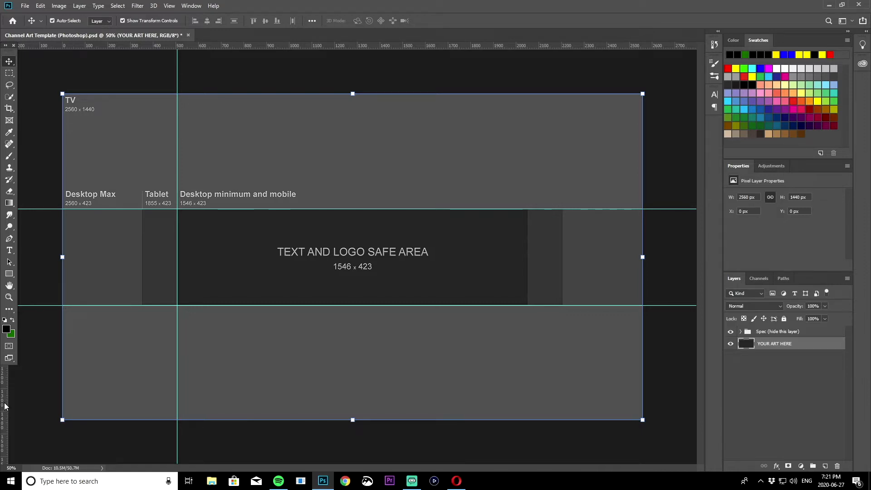
pyautogui.moveTo(6, 406); pyautogui.dragTo(528, 382)
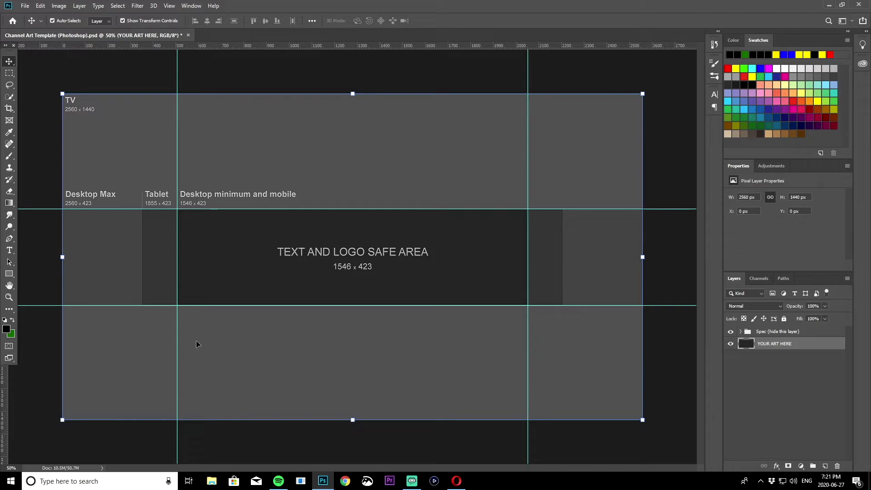
# Step: Hide the Spec group and delete the parts of the YOUR ART HERE layer below and above the two horizontal guides
pyautogui.click(731, 332)
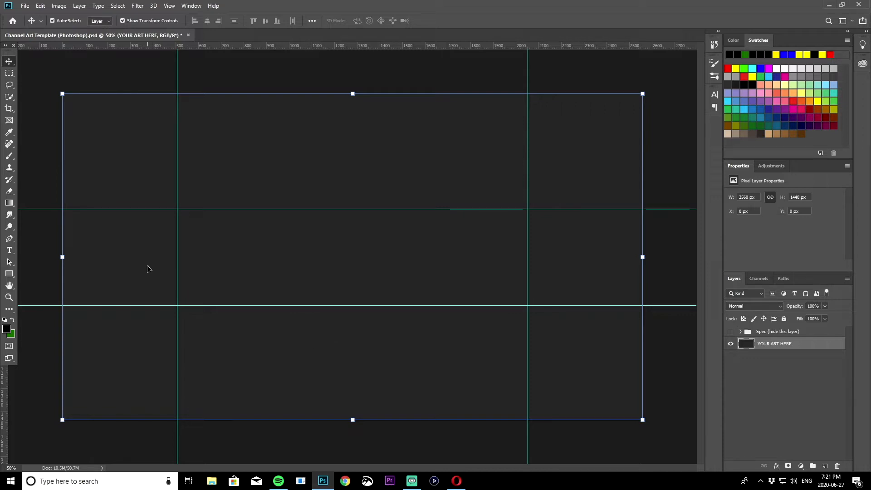
pyautogui.click(10, 74)
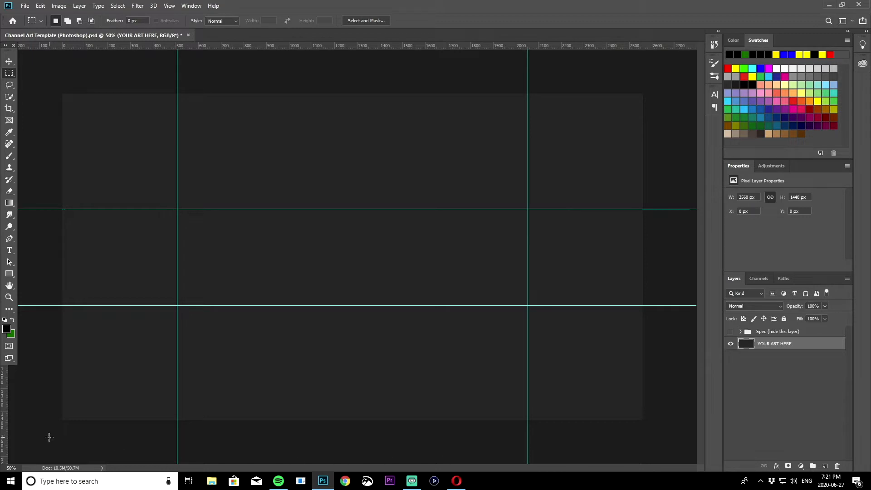
pyautogui.moveTo(48, 434); pyautogui.dragTo(642, 306)
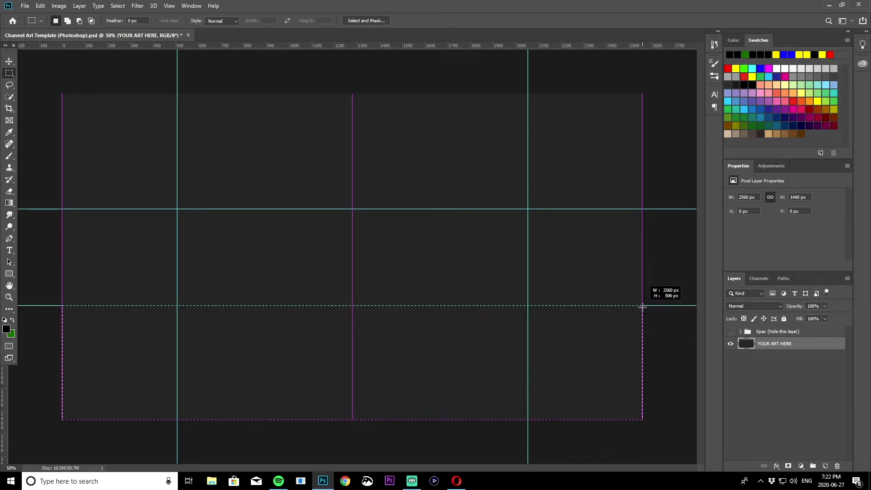
pyautogui.moveTo(642, 307); pyautogui.dragTo(642, 307)
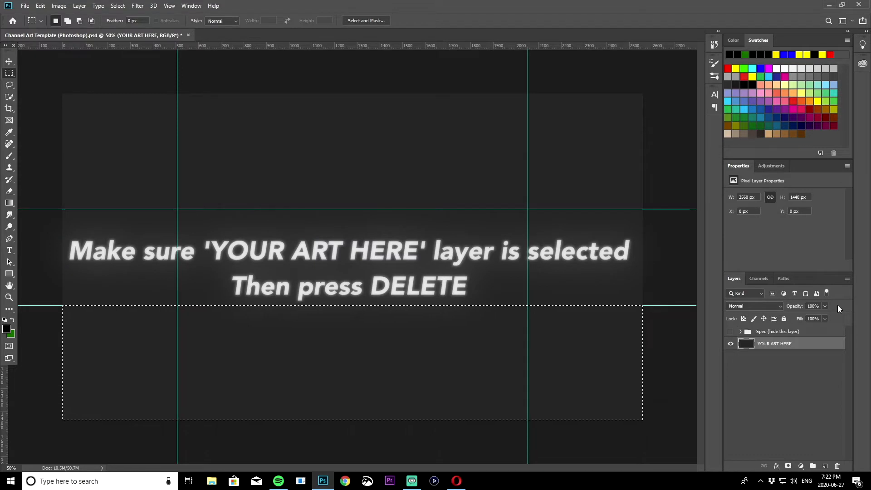
pyautogui.press('Delete')
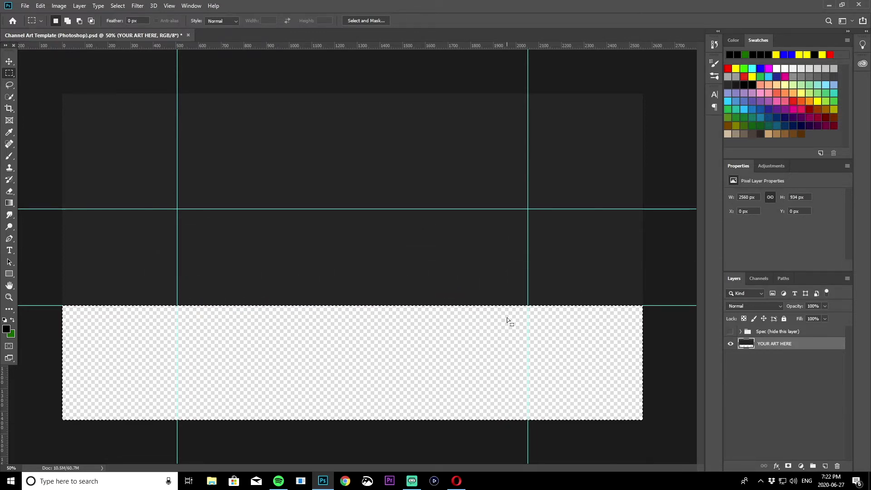
pyautogui.moveTo(63, 94); pyautogui.dragTo(657, 208)
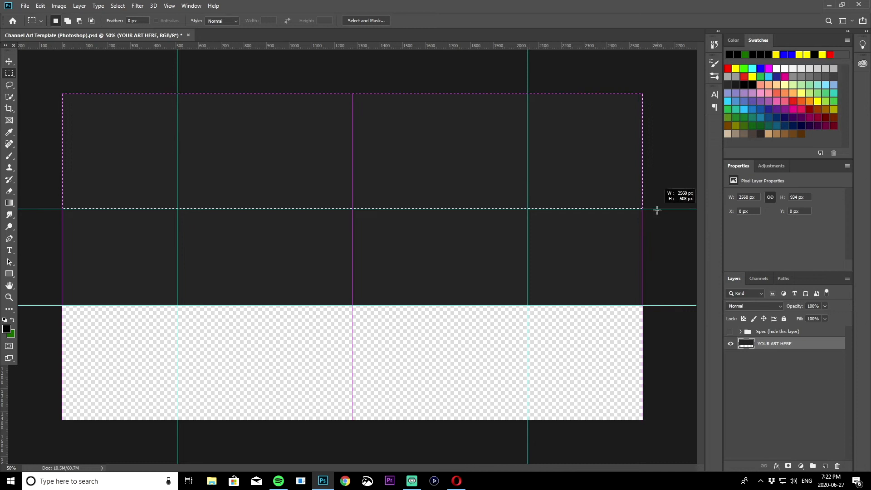
pyautogui.press('Delete')
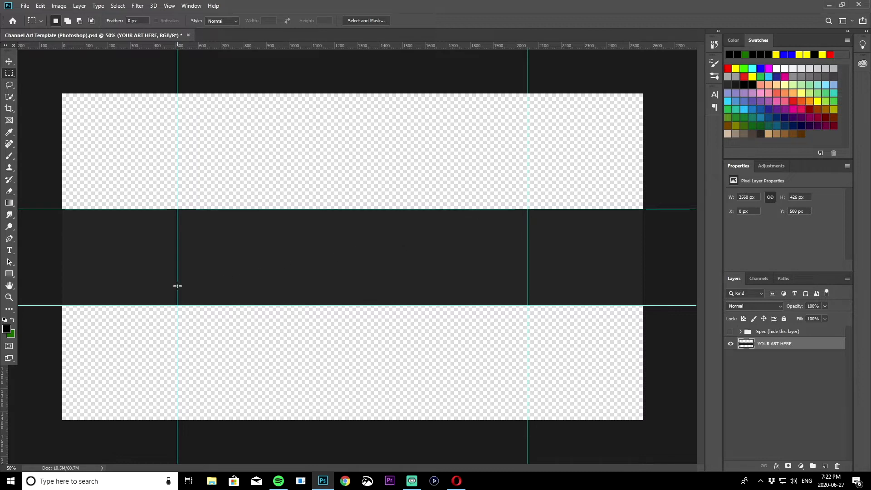
# Step: Switch to the Opera browser and look through the Fancy > Destroy fonts on dafont.com
pyautogui.click(10, 250)
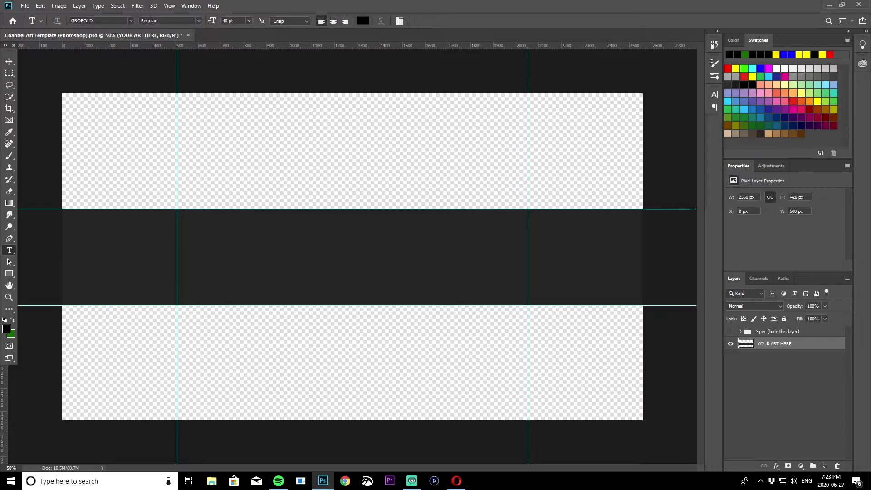
pyautogui.click(457, 480)
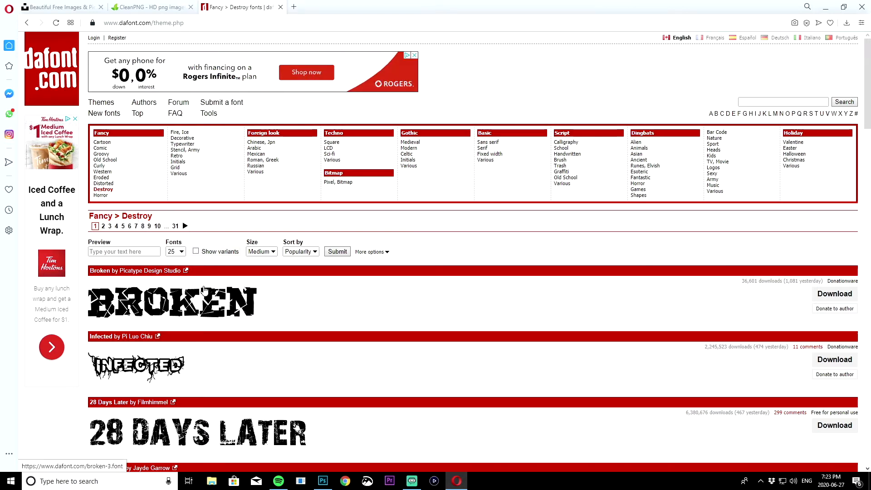
pyautogui.scroll(-4, 213, 298)
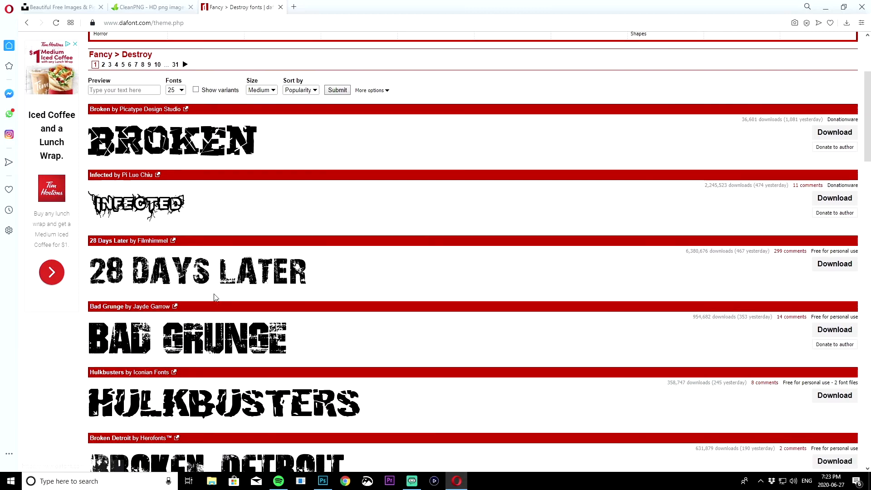
pyautogui.scroll(-3, 216, 298)
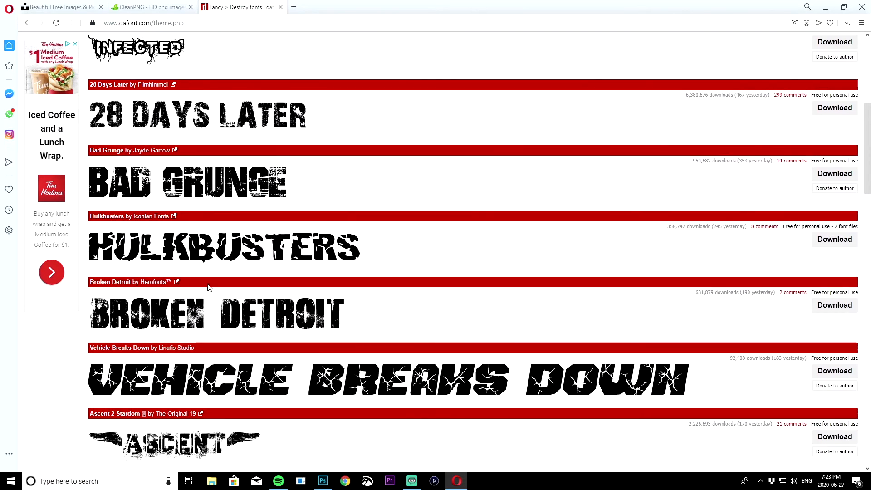
pyautogui.scroll(-5, 224, 278)
pyautogui.scroll(10, 227, 293)
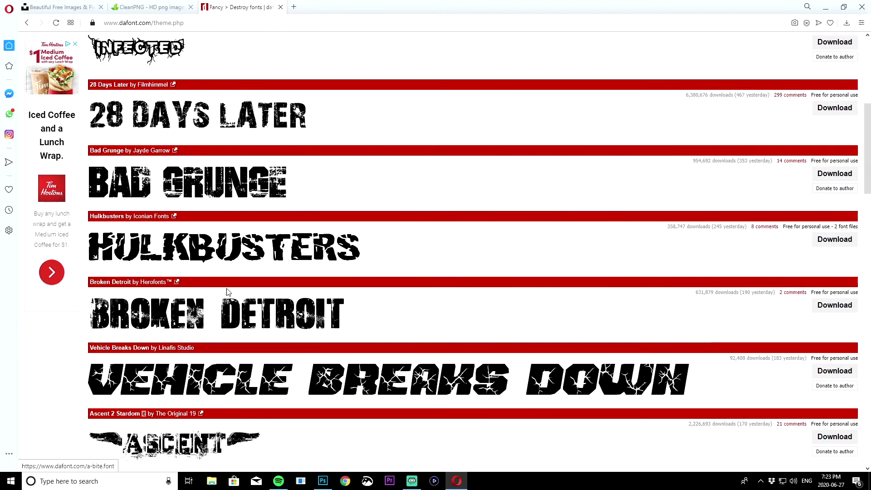
pyautogui.scroll(2, 229, 295)
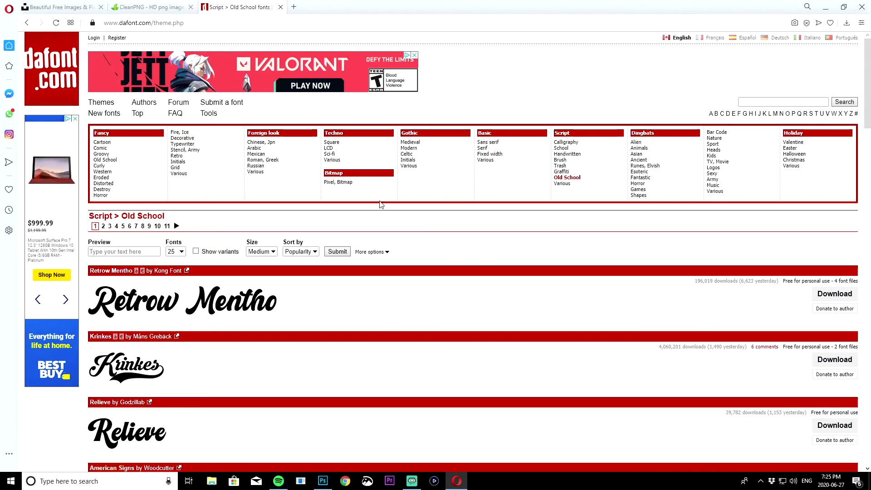
# Step: Find the Retrochips font among the Script > Old School fonts, download it, and open retrochips.zip
pyautogui.scroll(-20, 295, 240)
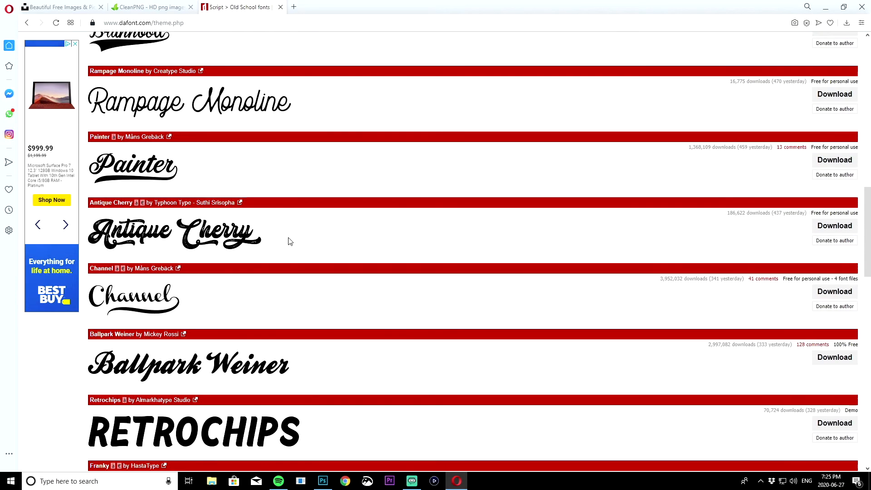
pyautogui.scroll(3, 286, 243)
pyautogui.scroll(-4, 276, 247)
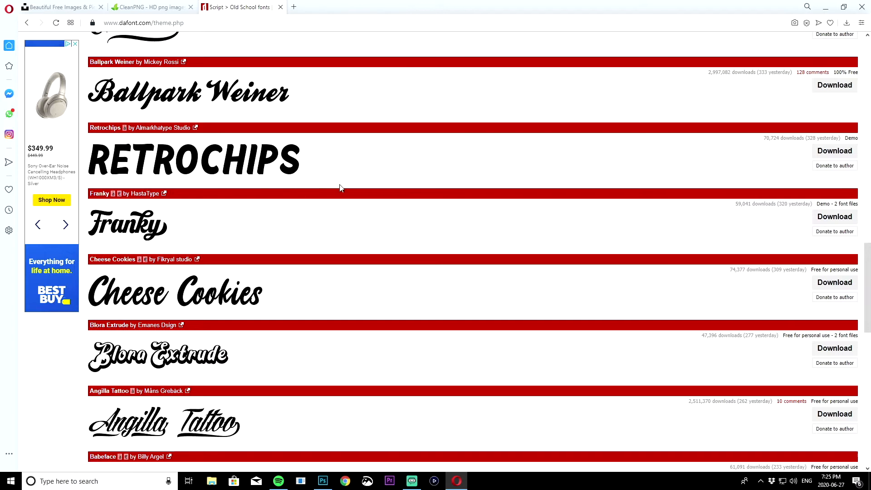
pyautogui.click(834, 151)
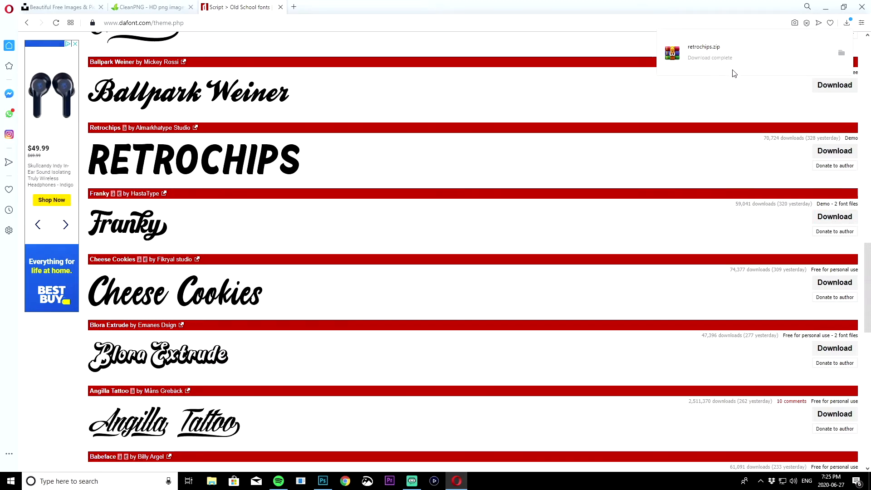
pyautogui.click(721, 61)
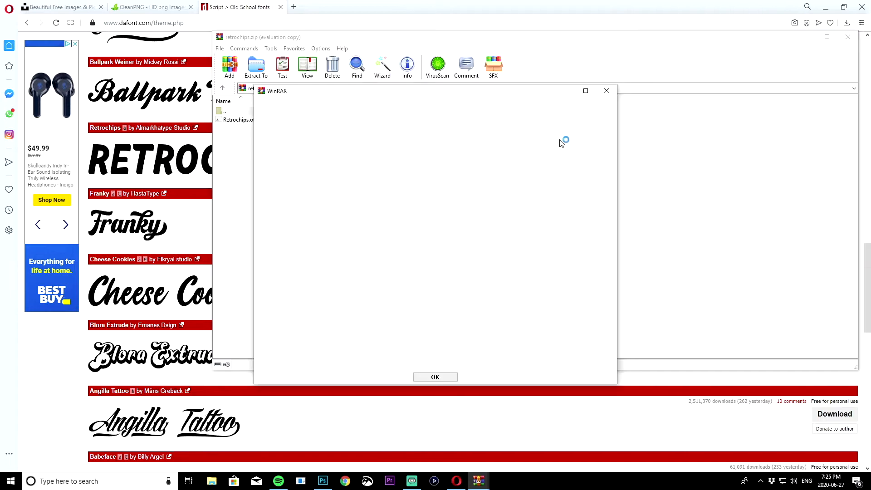
# Step: Extract Retrochips.otf from the archive to the Desktop
pyautogui.click(606, 92)
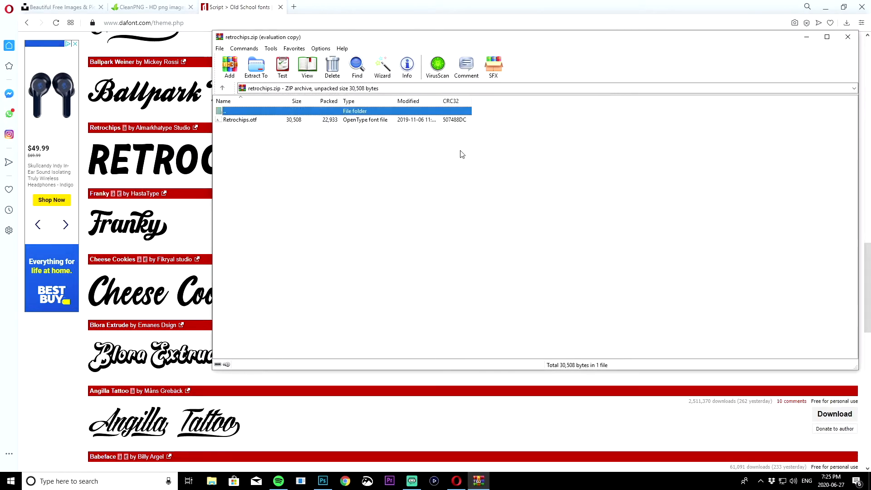
pyautogui.click(256, 120)
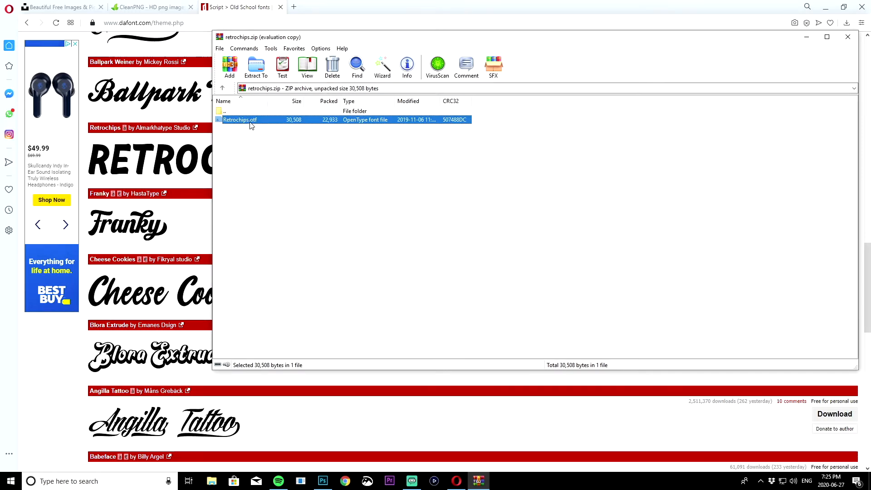
pyautogui.click(257, 72)
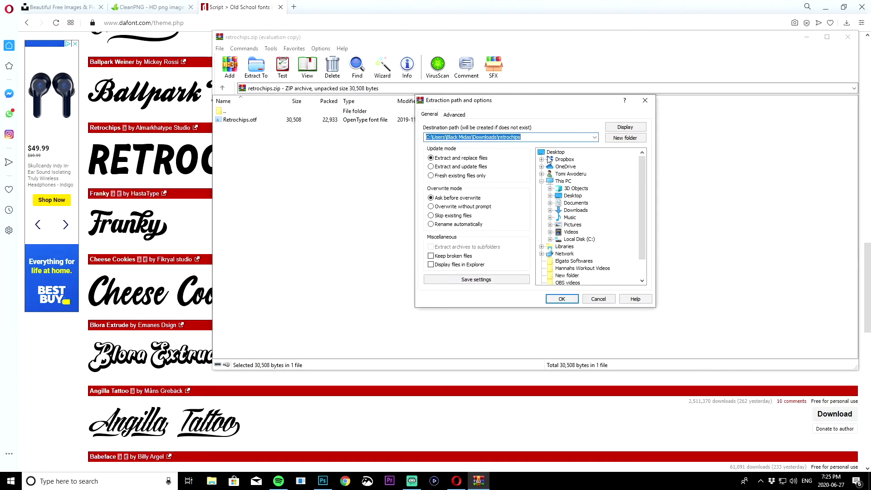
pyautogui.click(553, 156)
pyautogui.press('Return')
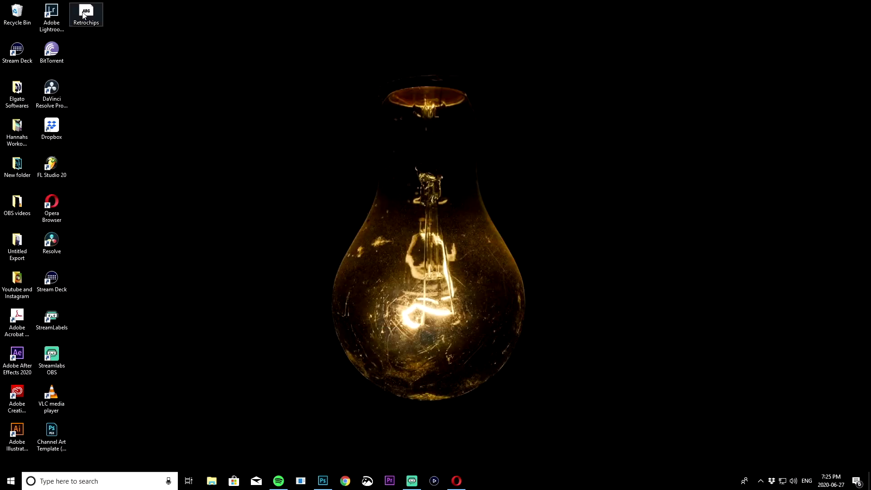
# Step: Open the Retrochips font file on the desktop, install it and close the font preview
pyautogui.doubleClick(90, 16)
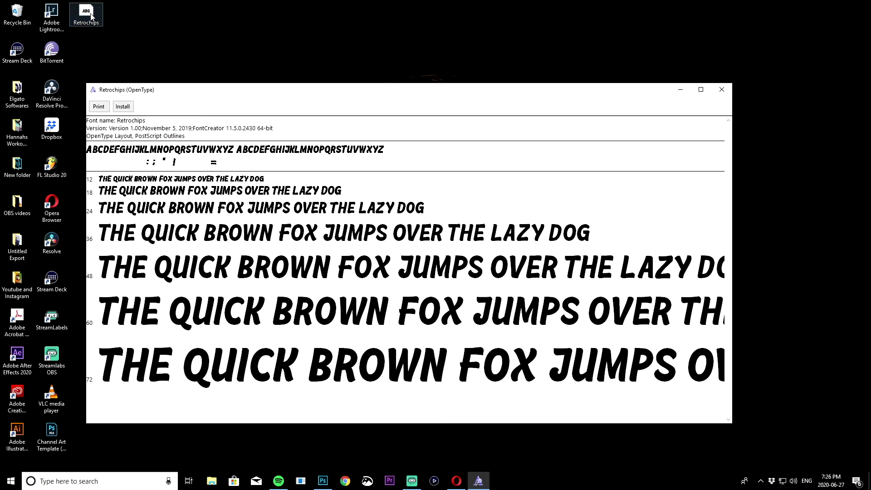
pyautogui.click(123, 107)
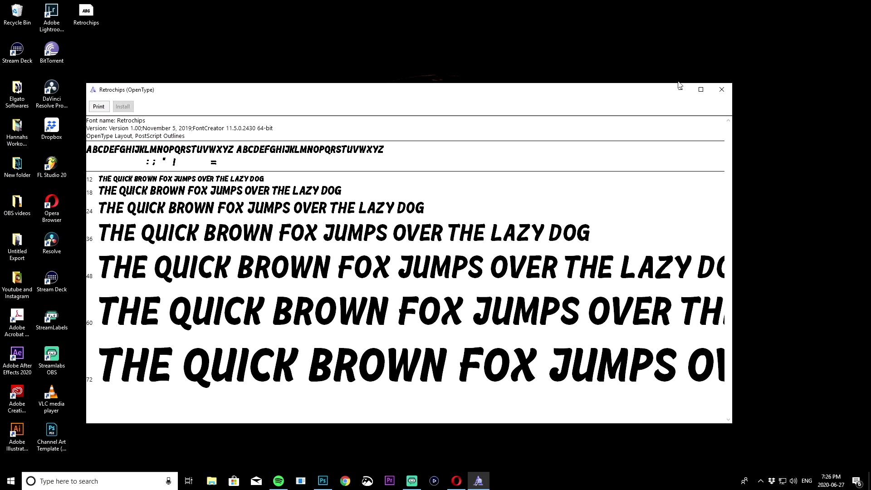
pyautogui.click(722, 89)
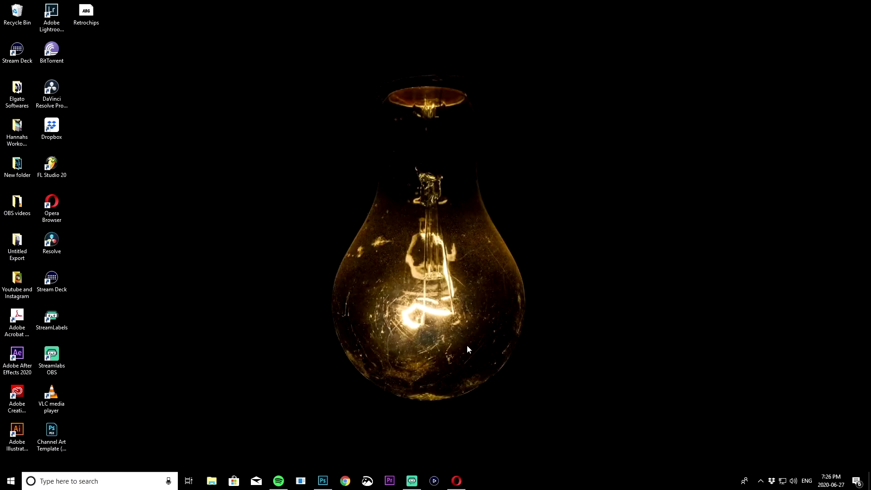
# Step: Switch to Photoshop and add the text CHANNEL NAME in Retrochips Regular on the dark band between the guides
pyautogui.click(322, 480)
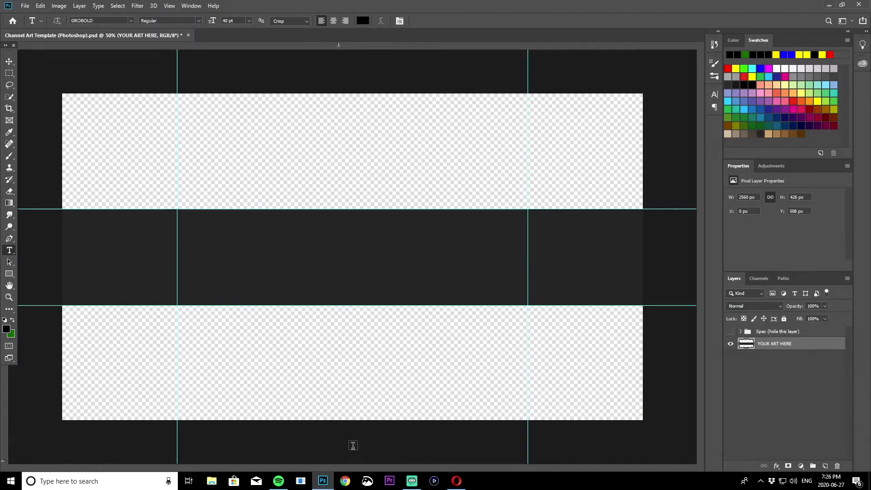
pyautogui.click(103, 21)
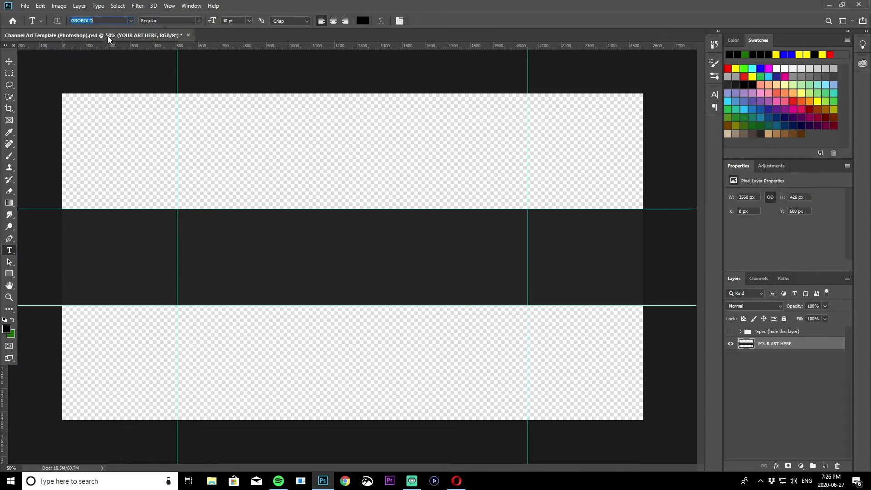
pyautogui.write('Ret')
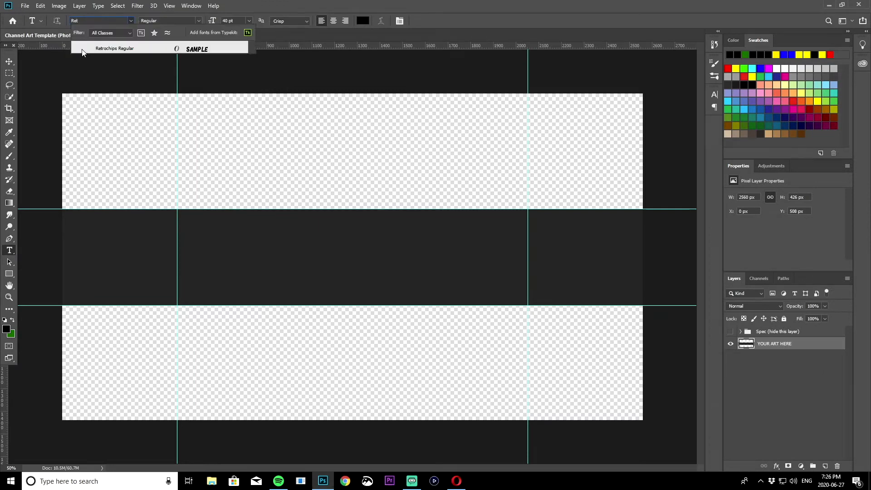
pyautogui.click(115, 49)
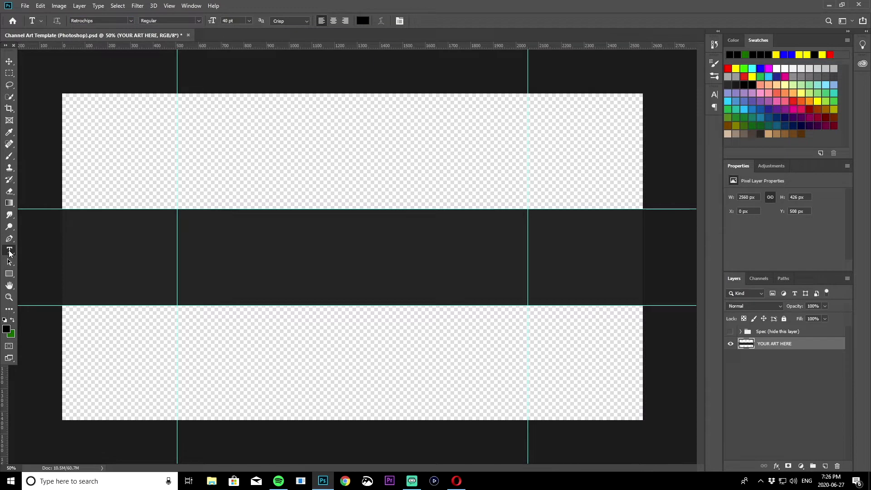
pyautogui.click(282, 262)
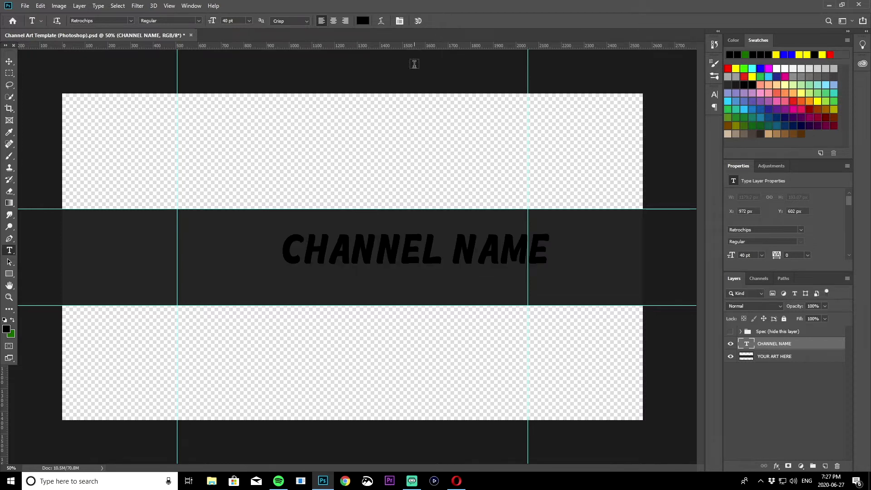
# Step: Move the CHANNEL NAME text into the safe area and center it horizontally and vertically on the whole canvas
pyautogui.click(9, 61)
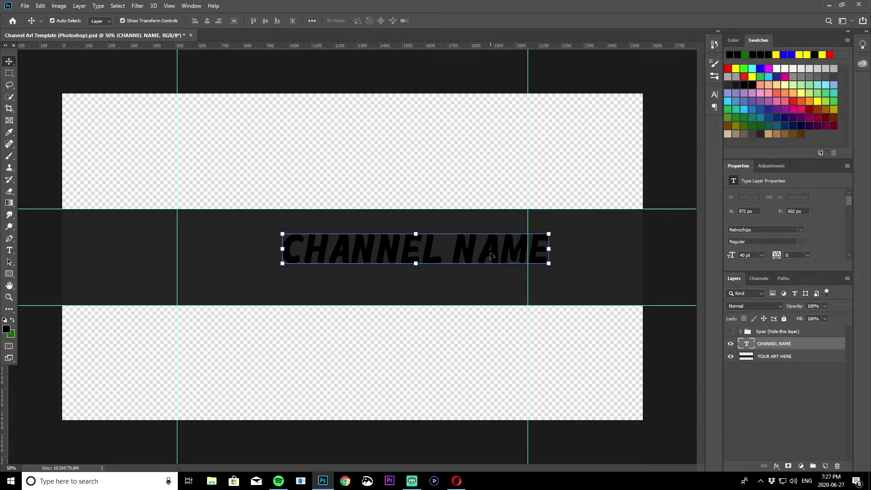
pyautogui.moveTo(446, 259); pyautogui.dragTo(384, 263)
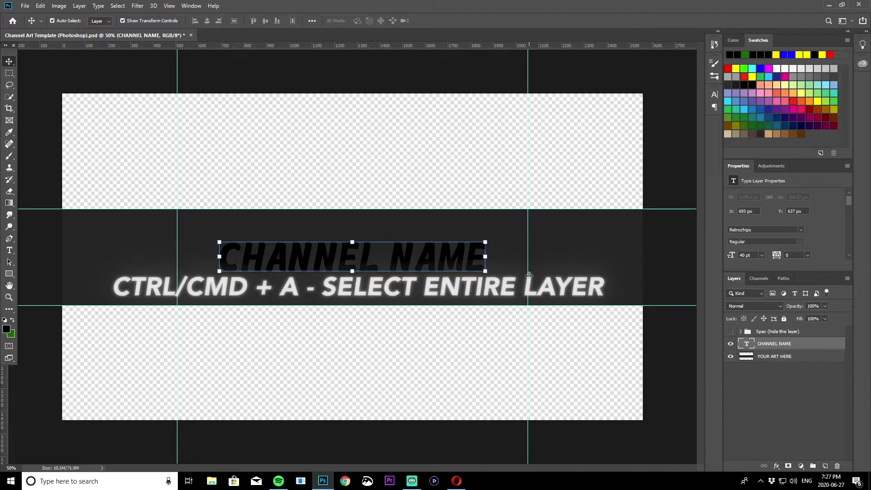
pyautogui.press('ctrl')
pyautogui.hotkey('ctrl', 'a')
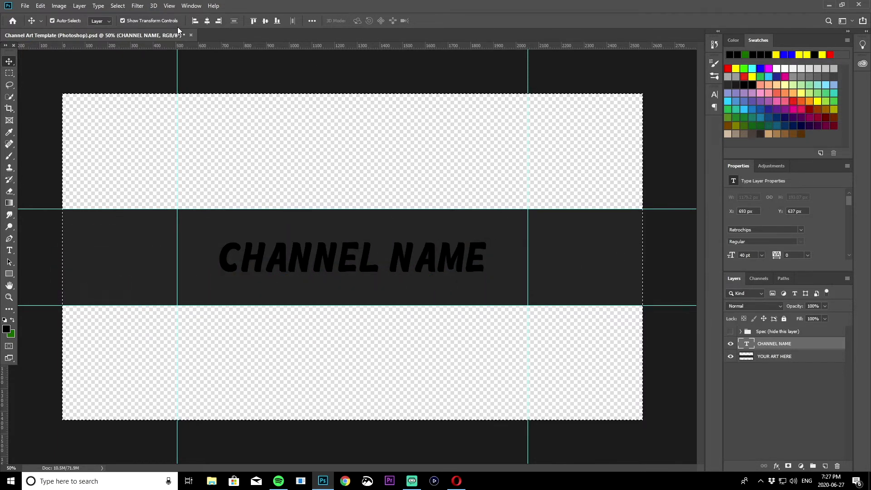
pyautogui.click(208, 21)
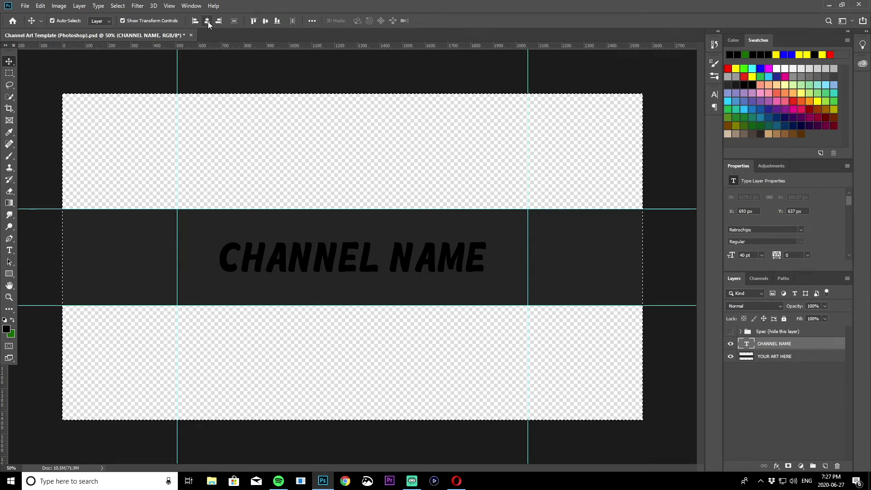
pyautogui.click(267, 20)
pyautogui.moveTo(358, 263)
pyautogui.mouseDown()
pyautogui.moveTo(347, 263)
pyautogui.moveTo(359, 262)
pyautogui.mouseUp()
pyautogui.press('ctrl')
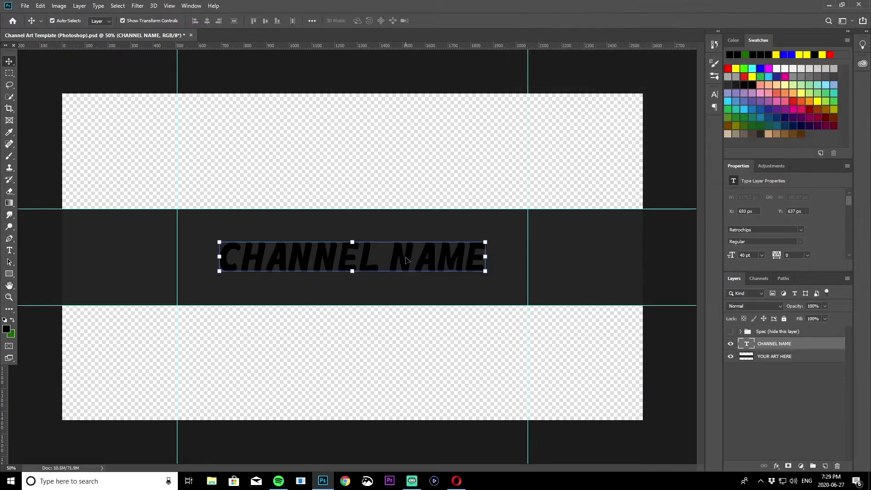
# Step: Change the CHANNEL NAME text color to white (ffffff) and commit the edit
pyautogui.doubleClick(405, 257)
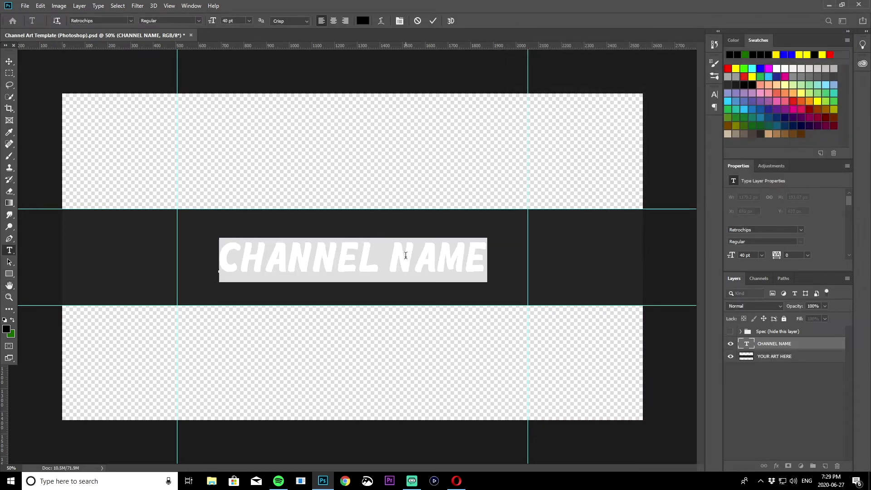
pyautogui.click(363, 21)
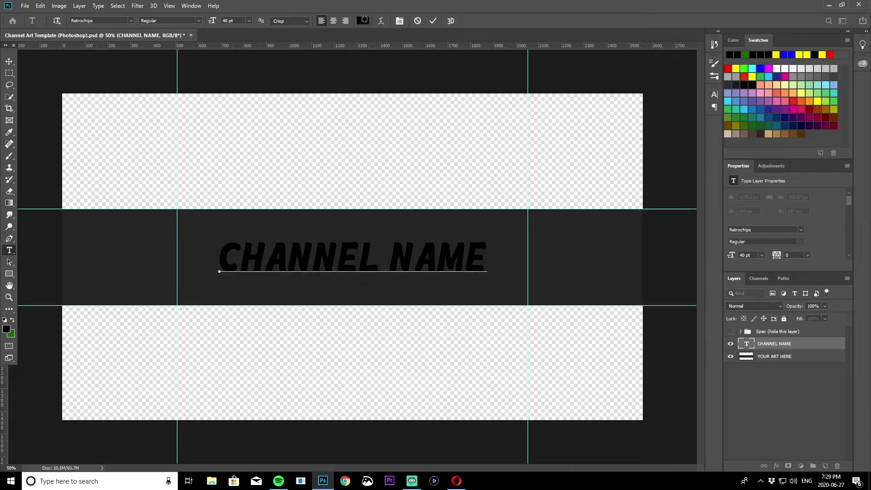
pyautogui.click(545, 138)
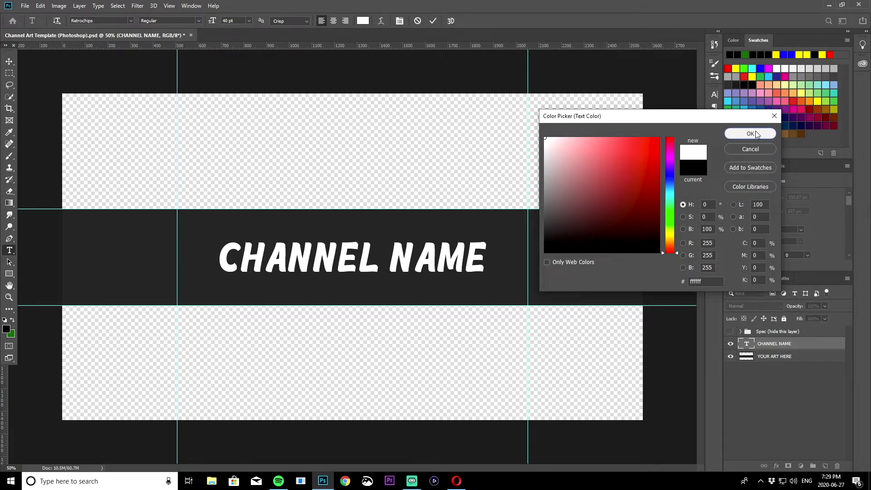
pyautogui.click(755, 134)
pyautogui.click(433, 21)
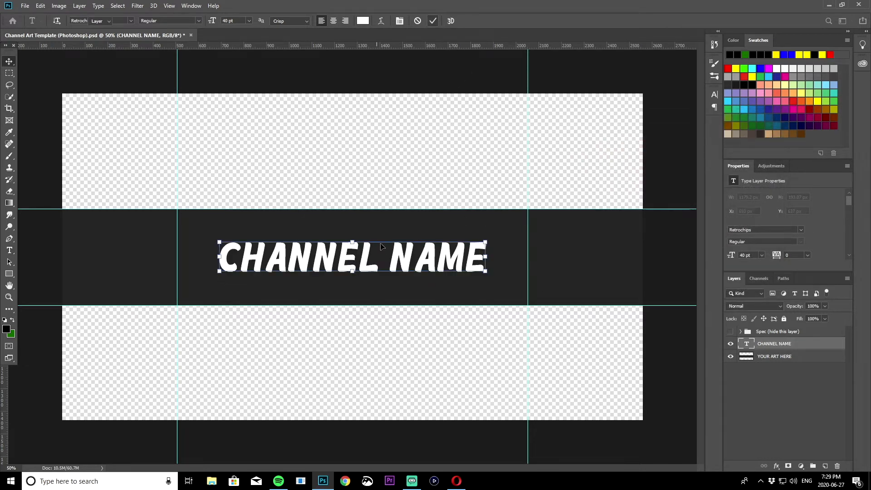
pyautogui.press('v')
# Step: Add a black 9 px outside Stroke to the CHANNEL NAME layer through its blending options
pyautogui.rightClick(786, 344)
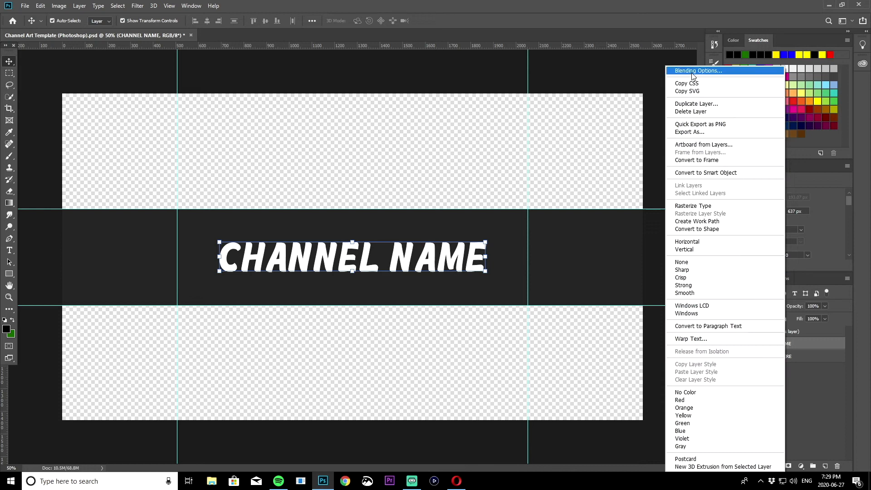
pyautogui.click(693, 70)
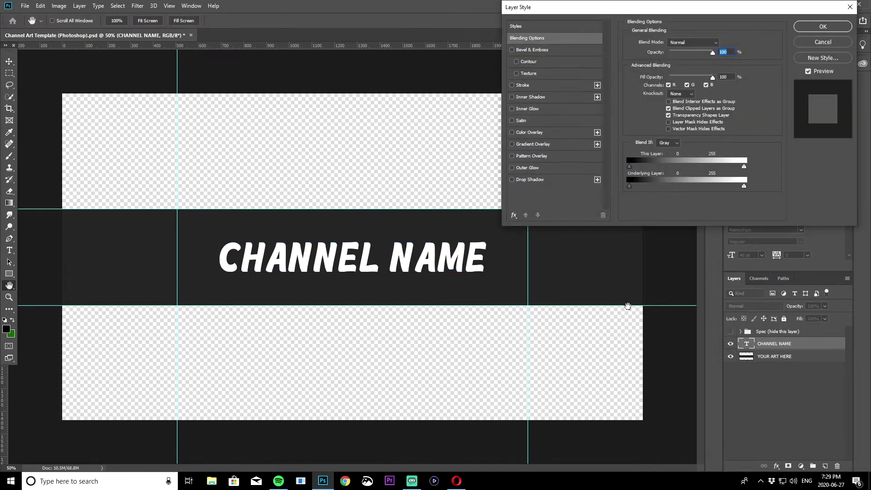
pyautogui.click(511, 85)
pyautogui.click(558, 85)
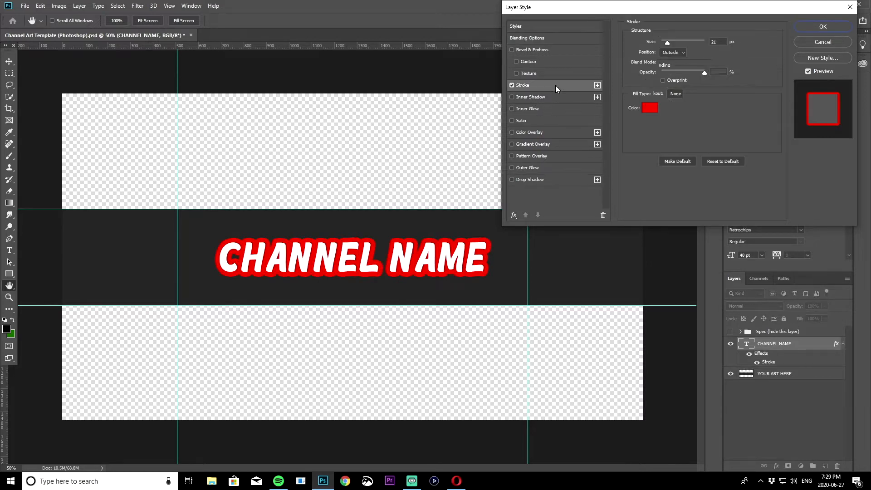
pyautogui.click(650, 111)
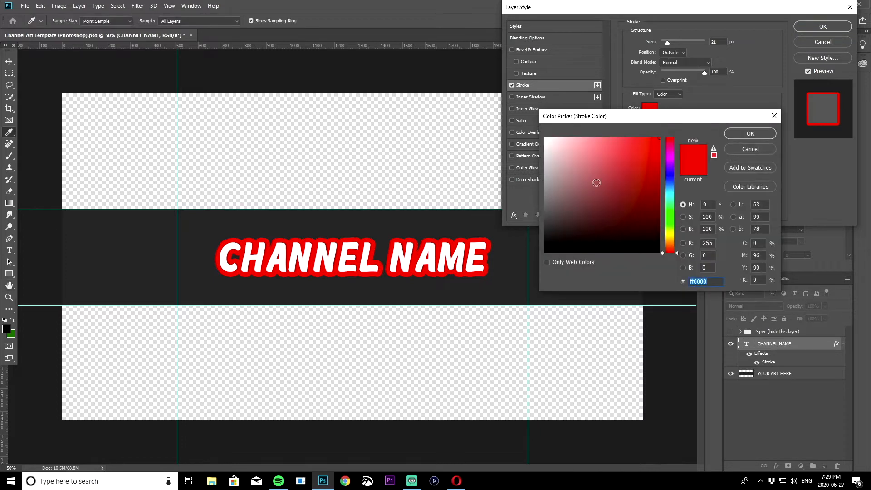
pyautogui.click(575, 253)
pyautogui.click(757, 134)
pyautogui.moveTo(668, 42); pyautogui.dragTo(665, 43)
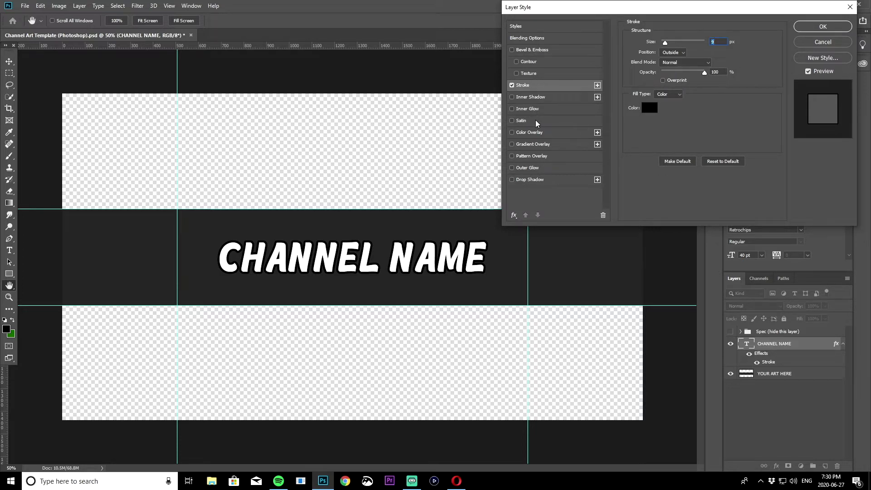
# Step: Add a Drop Shadow to the text with distance 10 px, spread 14% and size 38 px
pyautogui.click(533, 181)
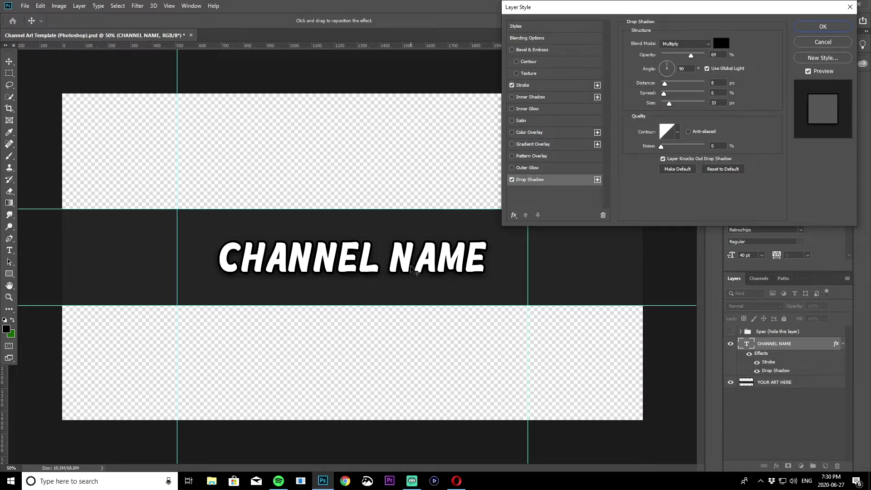
pyautogui.click(510, 180)
pyautogui.click(510, 179)
pyautogui.moveTo(670, 105); pyautogui.dragTo(666, 85)
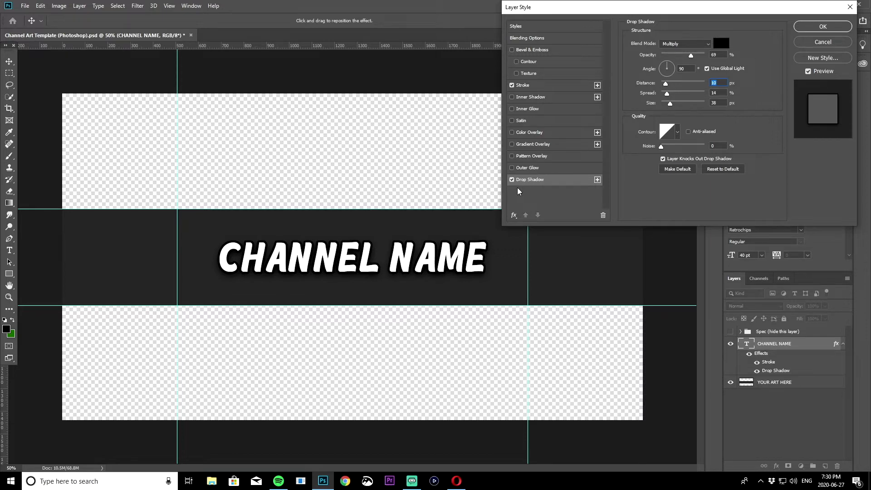
# Step: Try a Gradient Overlay on the text using the Foreground to Background preset with its starting color stop changed to red
pyautogui.click(541, 145)
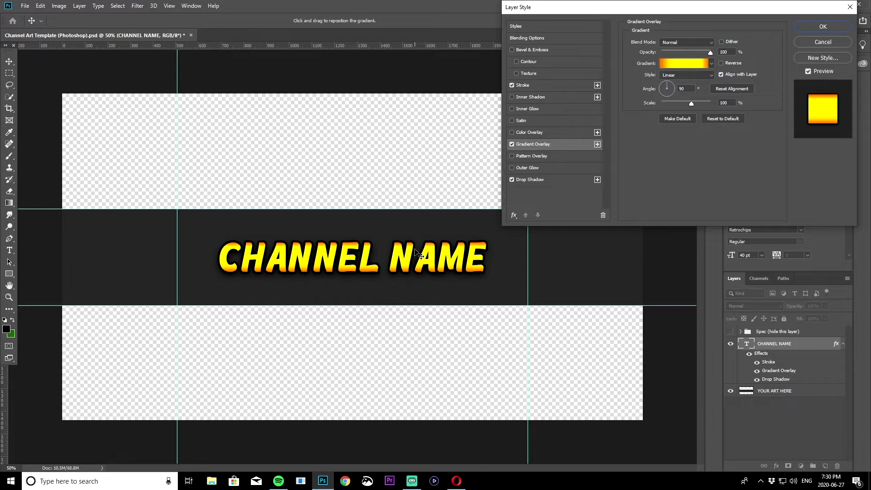
pyautogui.click(686, 64)
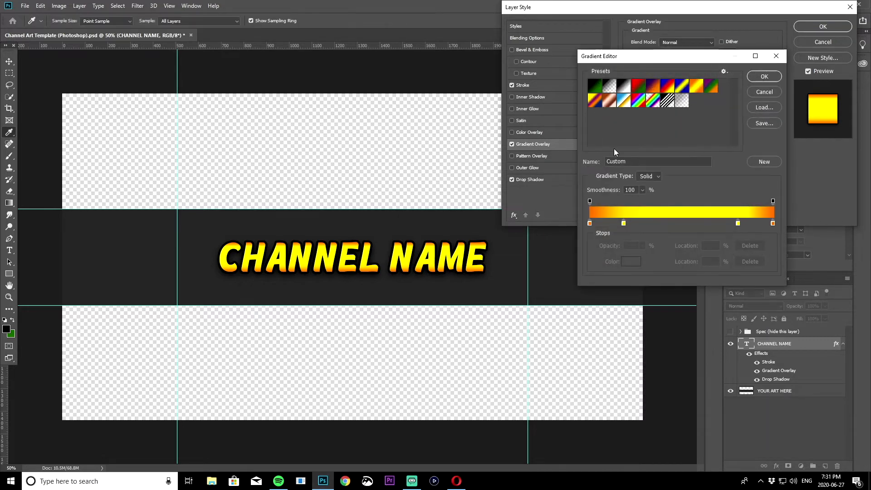
pyautogui.click(598, 90)
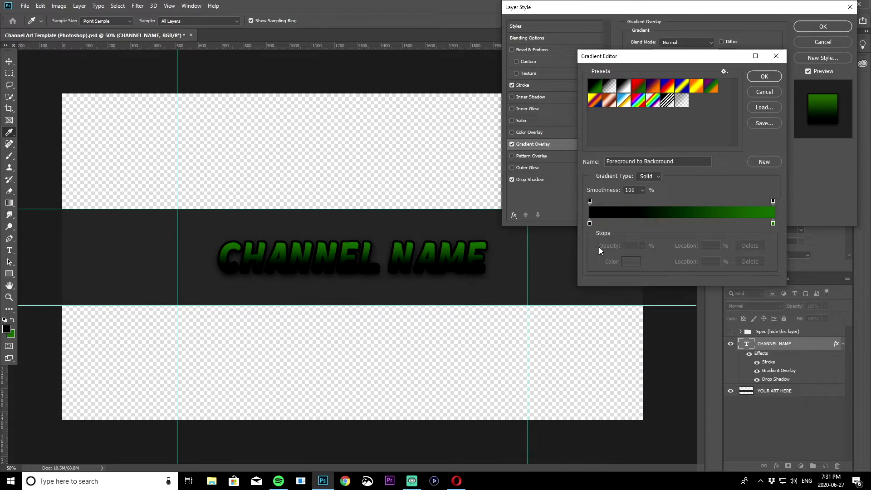
pyautogui.doubleClick(590, 223)
pyautogui.moveTo(624, 183); pyautogui.dragTo(648, 170)
pyautogui.click(759, 135)
# Step: Try a bright green end stop in the gradient and place an additional red color stop at location 53%
pyautogui.click(770, 223)
pyautogui.click(773, 223)
pyautogui.doubleClick(773, 225)
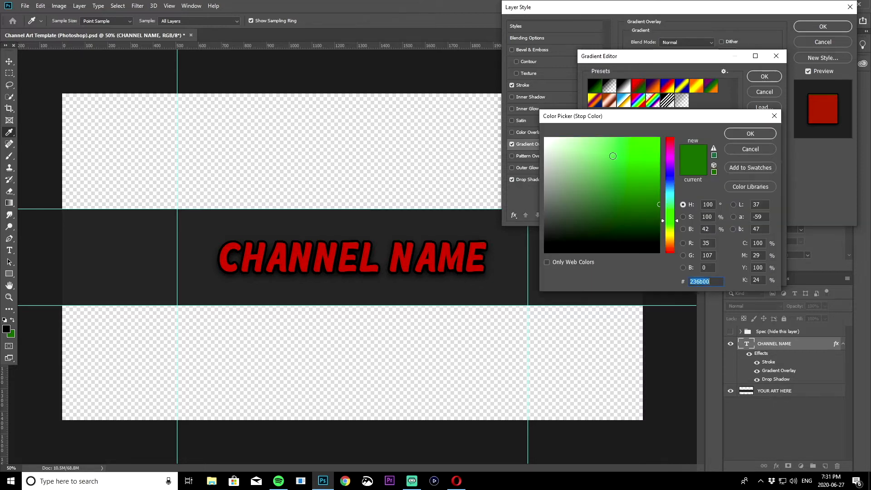
pyautogui.click(653, 155)
pyautogui.click(759, 132)
pyautogui.moveTo(770, 223); pyautogui.dragTo(686, 222)
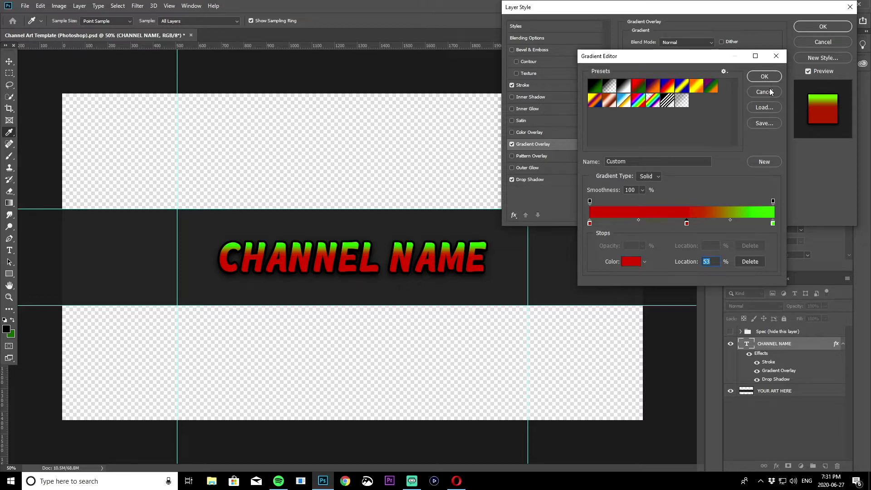
# Step: Discard the gradient edits and turn off Gradient Overlay for the text layer
pyautogui.click(756, 93)
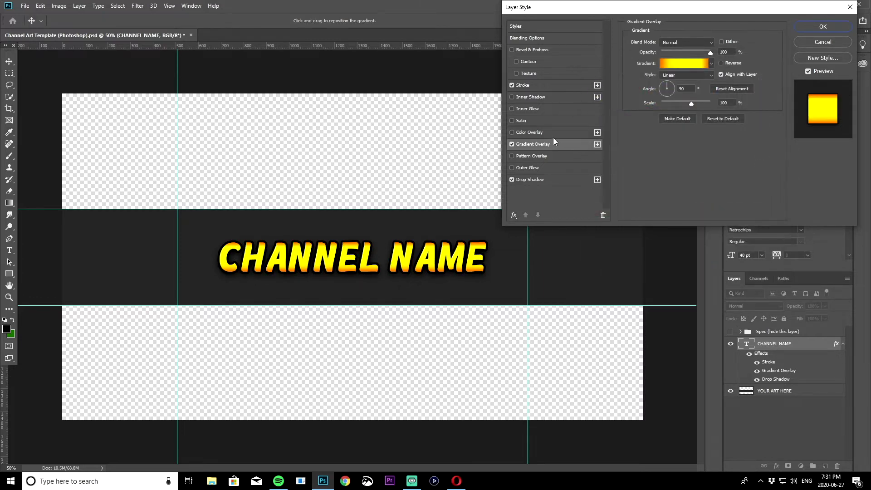
pyautogui.click(511, 145)
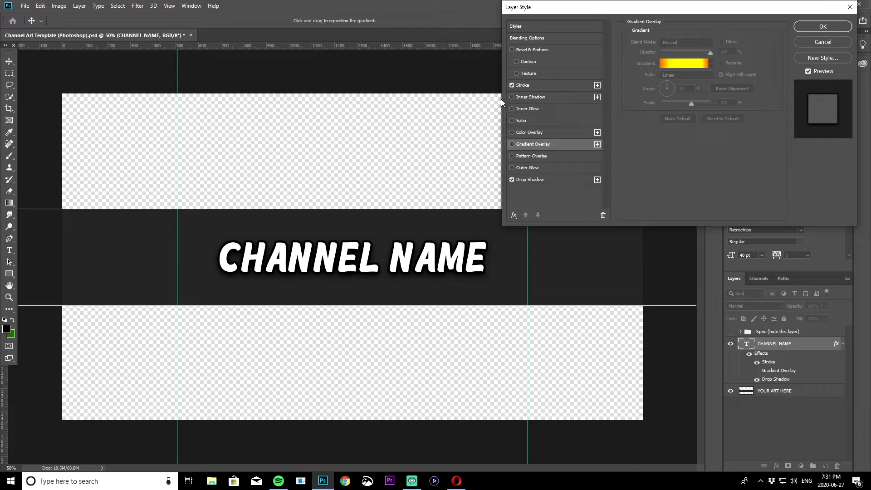
# Step: Apply the text layer's Stroke and Drop Shadow styles, and select the YOUR ART HERE layer
pyautogui.click(824, 27)
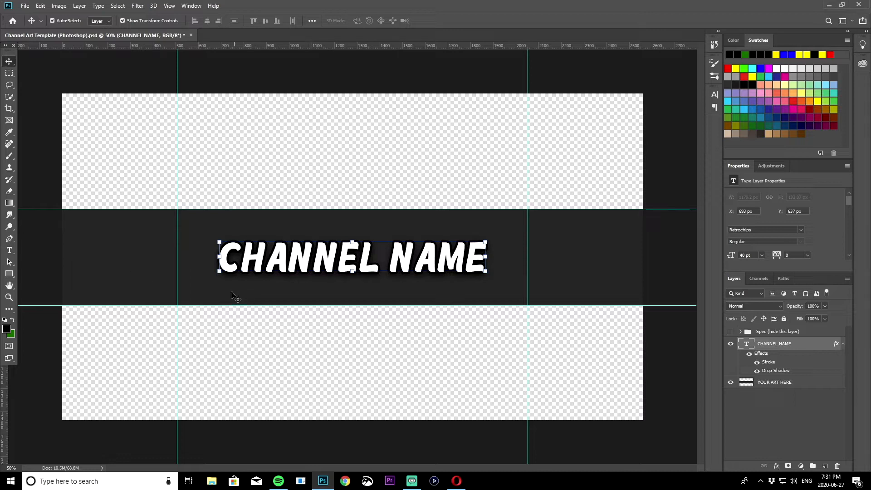
pyautogui.click(280, 293)
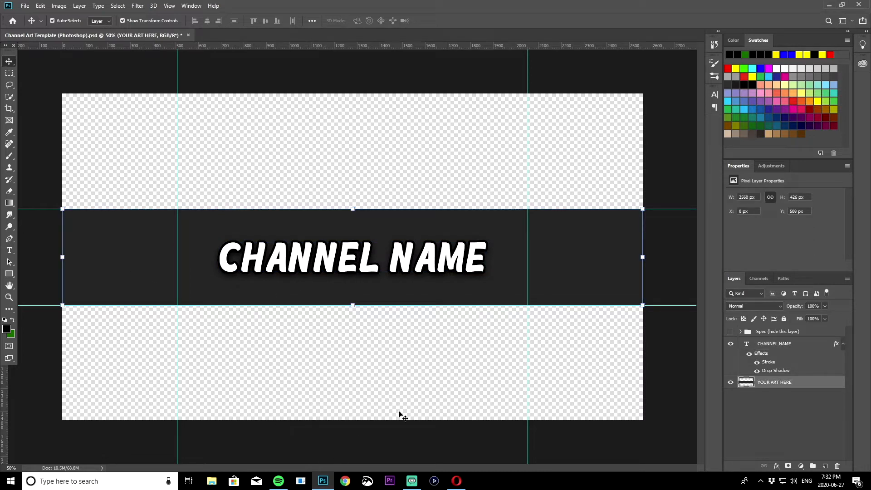
# Step: Switch to the Opera browser and search CleanPNG for subscribe images
pyautogui.click(456, 481)
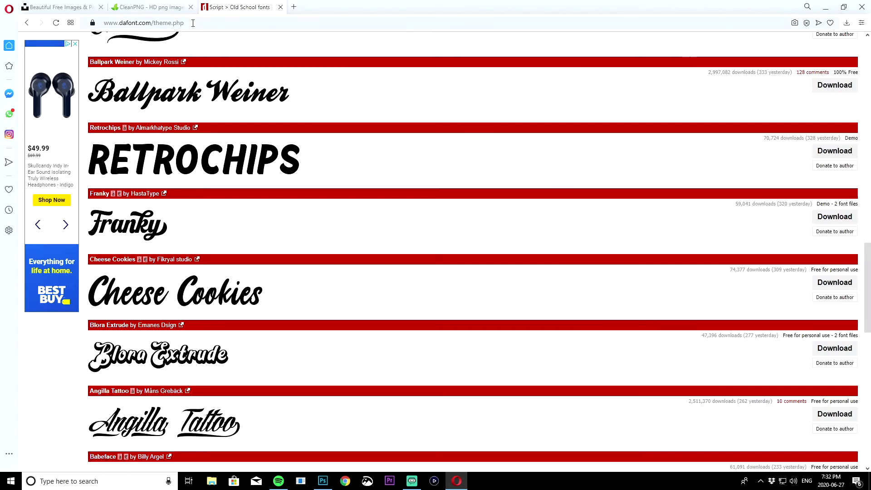
pyautogui.click(164, 8)
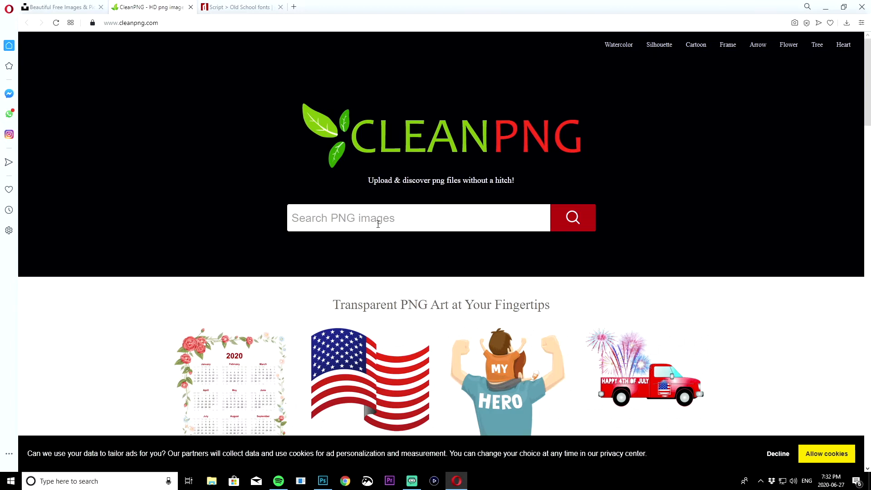
pyautogui.click(382, 222)
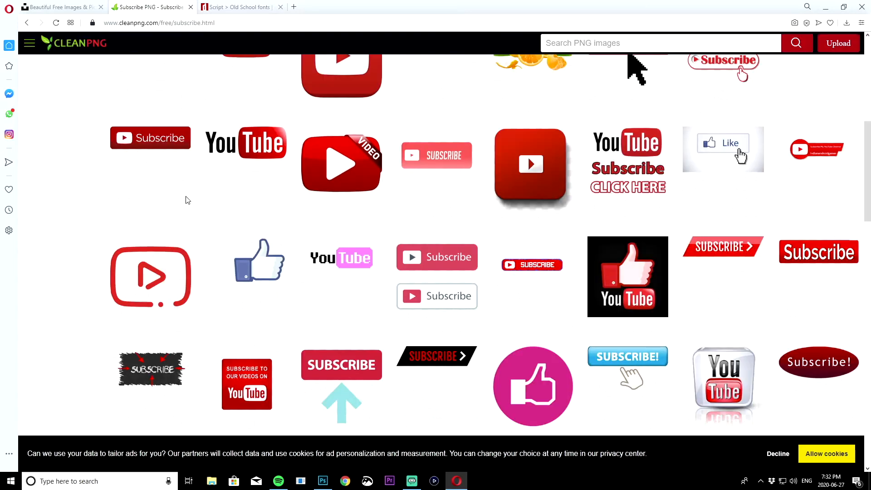
# Step: Download the red YouTube Subscribe button PNG from the CleanPNG results
pyautogui.click(150, 145)
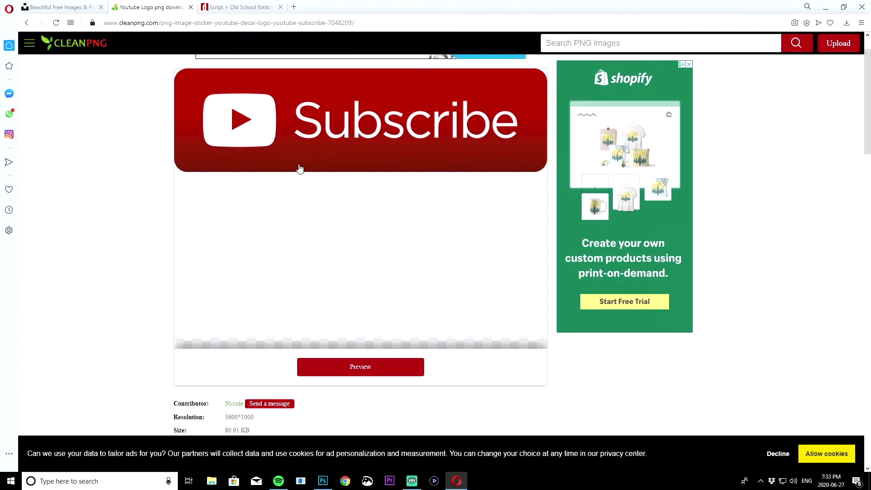
pyautogui.scroll(-5, 261, 247)
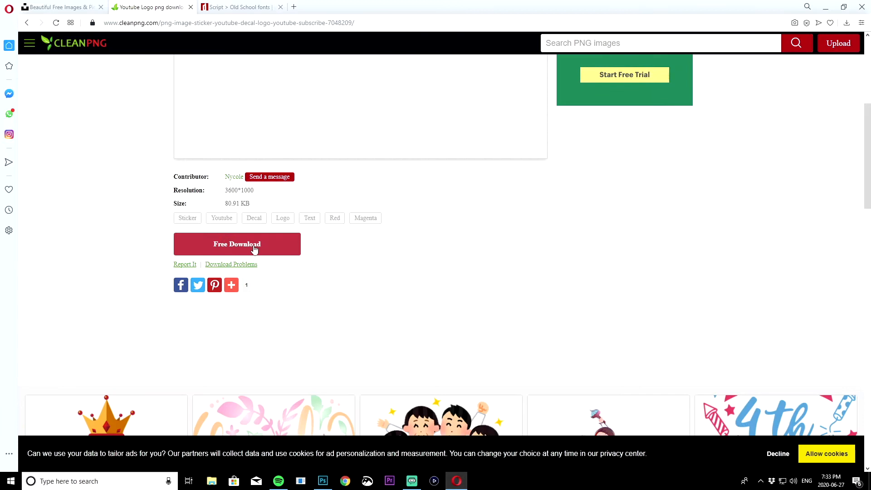
pyautogui.click(255, 252)
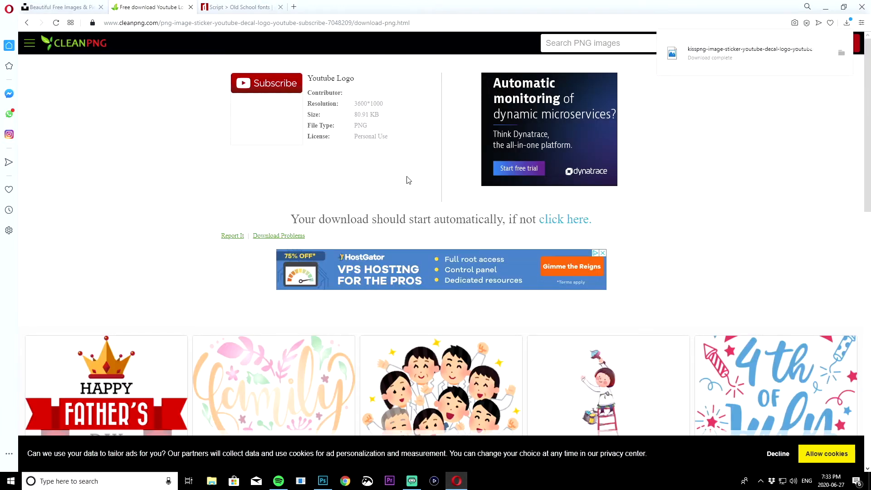
pyautogui.click(591, 44)
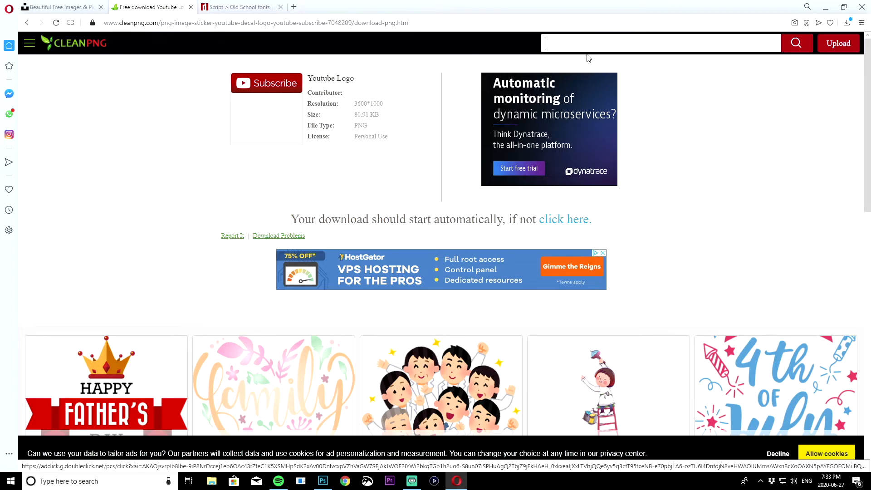
pyautogui.hotkey('alt', 'Left')
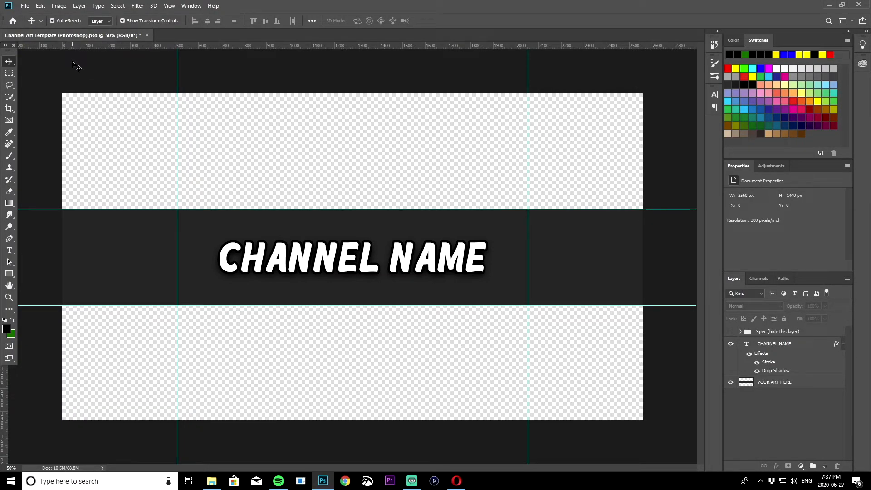
# Step: In Photoshop, open the downloaded Facebook, Instagram, email envelope and Subscribe PNGs together from the Downloads folder
pyautogui.click(25, 5)
pyautogui.click(44, 24)
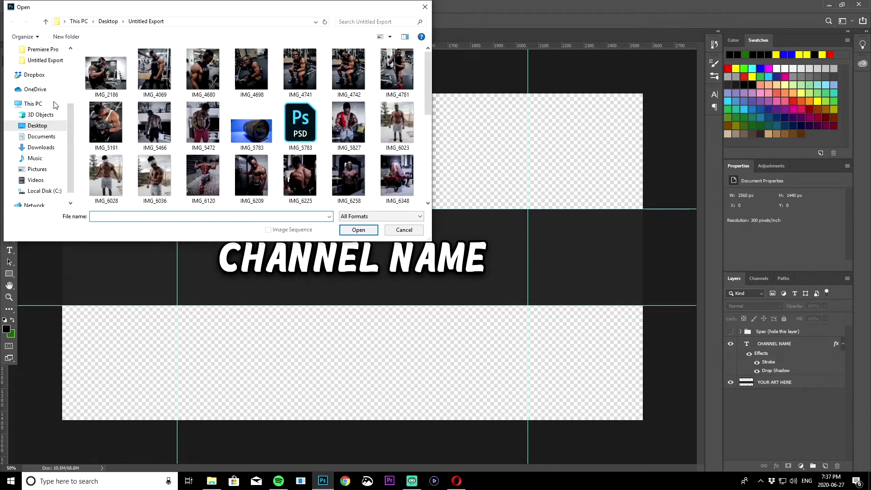
pyautogui.click(52, 149)
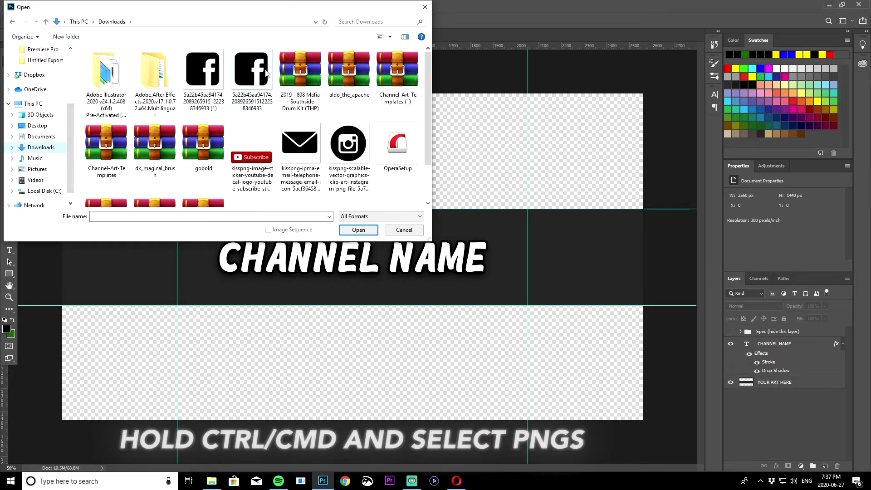
pyautogui.click(213, 84)
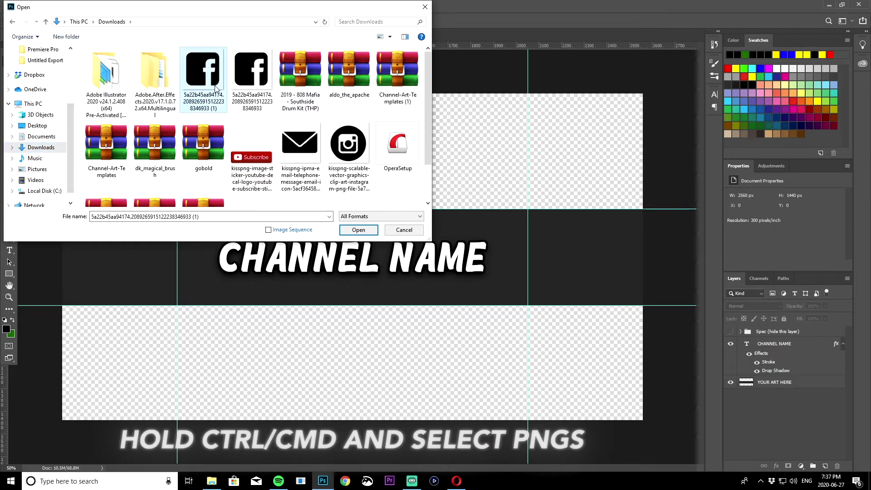
pyautogui.keyDown('ctrl'); pyautogui.click(342, 145); pyautogui.keyUp('ctrl')
pyautogui.keyDown('ctrl'); pyautogui.click(316, 151); pyautogui.keyUp('ctrl')
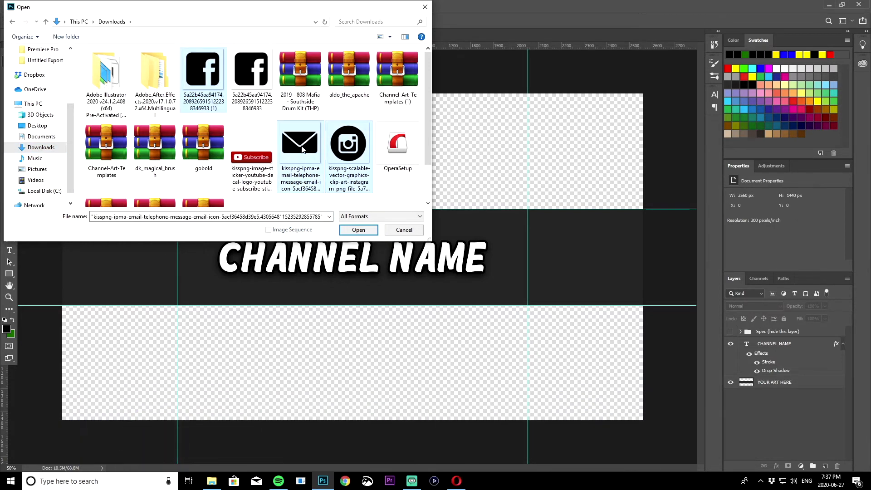
pyautogui.scroll(-1, 300, 151)
pyautogui.scroll(1, 315, 151)
pyautogui.scroll(-1, 276, 132)
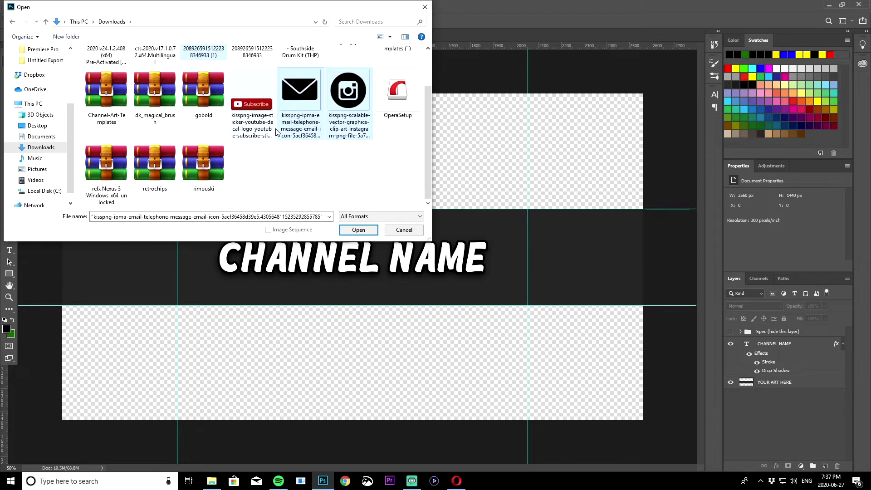
pyautogui.keyDown('ctrl'); pyautogui.click(261, 117); pyautogui.keyUp('ctrl')
pyautogui.click(358, 230)
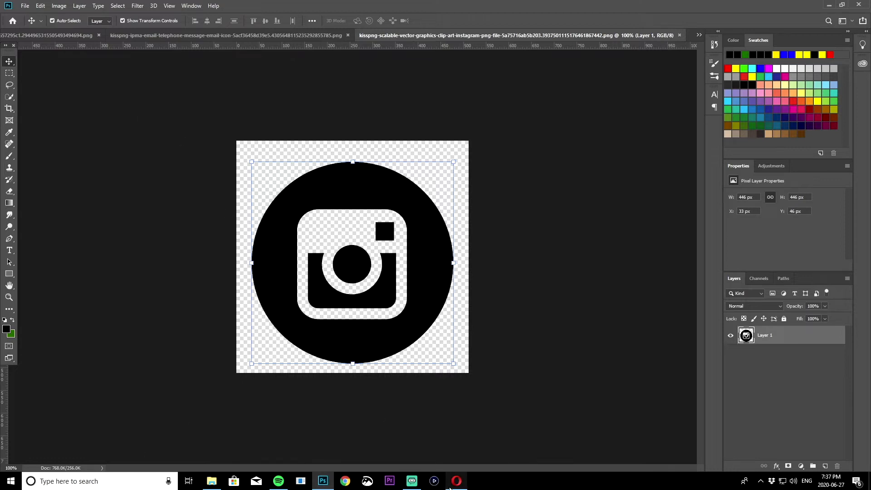
# Step: Copy the Facebook icon layer from its document into the channel art template, accepting the color profile conversion
pyautogui.hotkey('ctrl', 'shift', 'Tab')
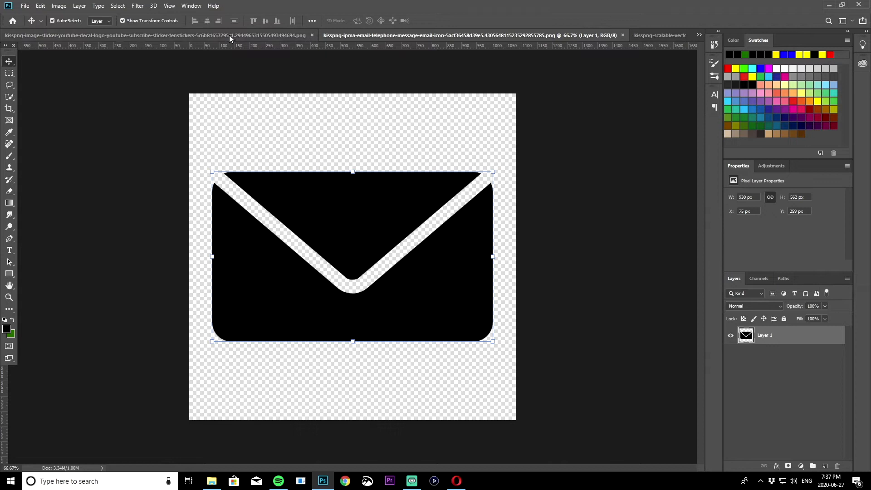
pyautogui.click(699, 35)
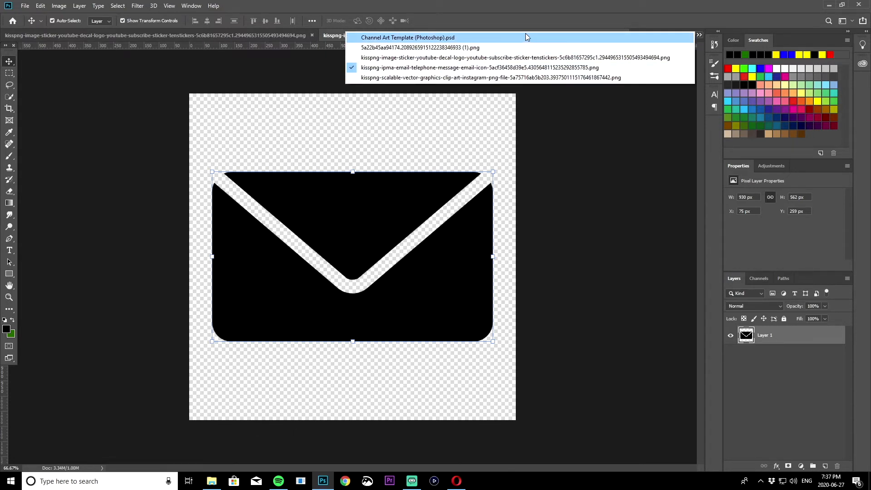
pyautogui.click(365, 38)
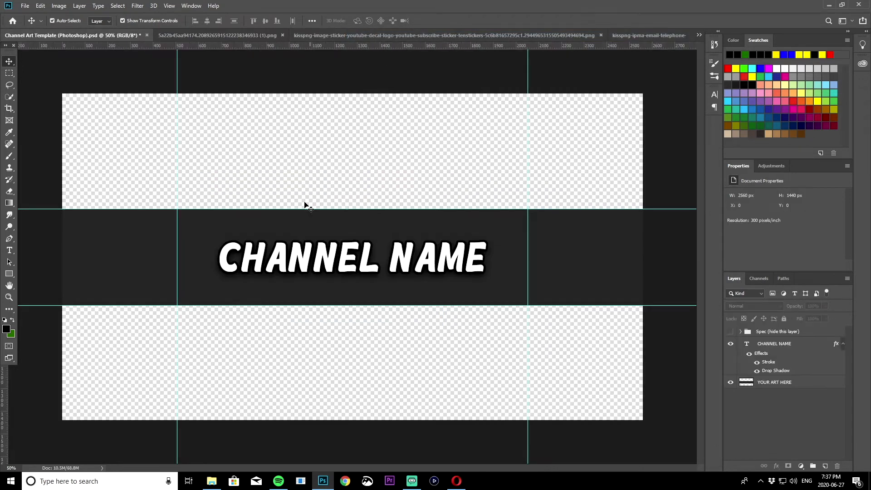
pyautogui.click(209, 34)
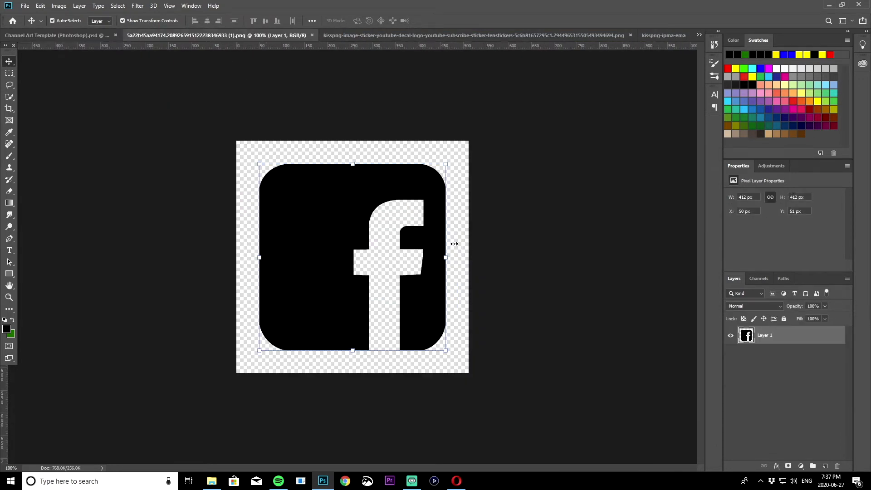
pyautogui.moveTo(772, 341); pyautogui.dragTo(275, 260)
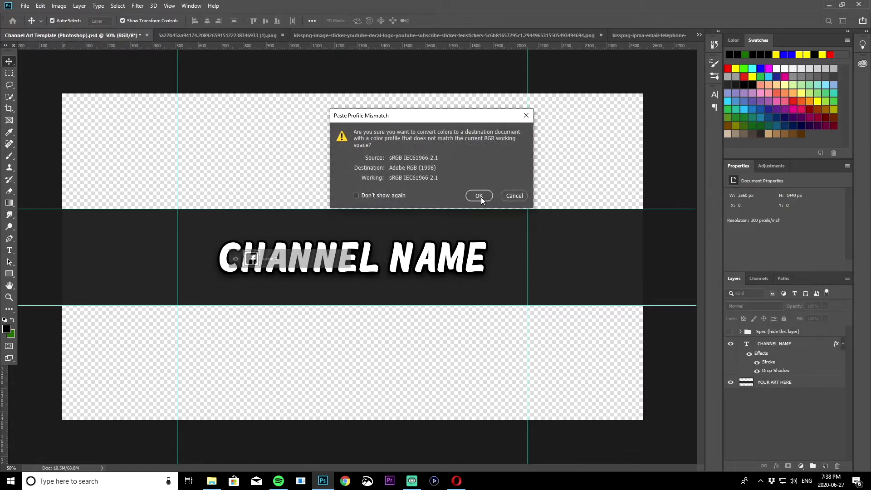
pyautogui.click(480, 197)
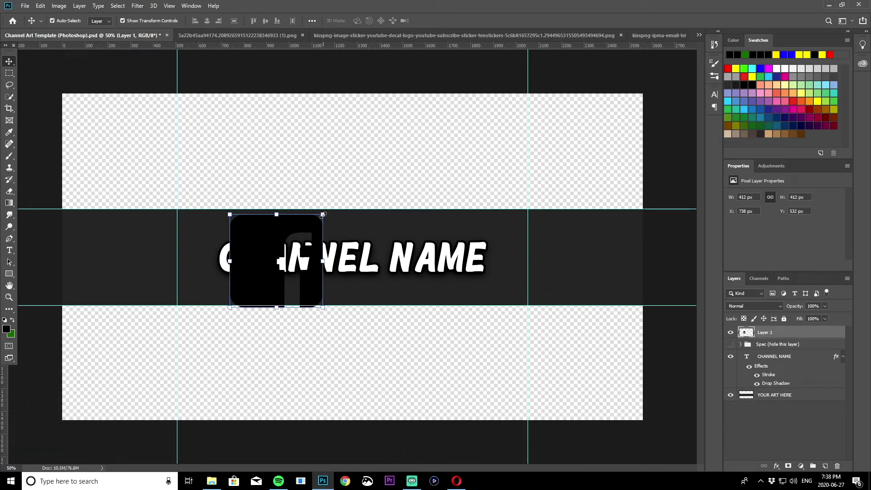
# Step: Scale the Facebook icon down to about 90 px square and move it below the first letters of the channel name
pyautogui.moveTo(323, 214); pyautogui.dragTo(288, 249)
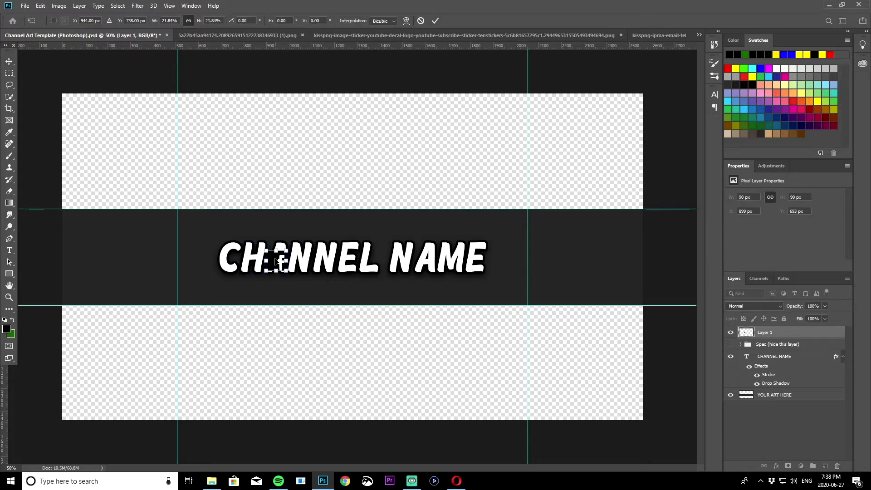
pyautogui.moveTo(278, 262); pyautogui.dragTo(274, 282)
pyautogui.press('Return')
# Step: Shrink the channel name text slightly and reduce the Facebook icon to 50 by 50 px below it
pyautogui.click(345, 263)
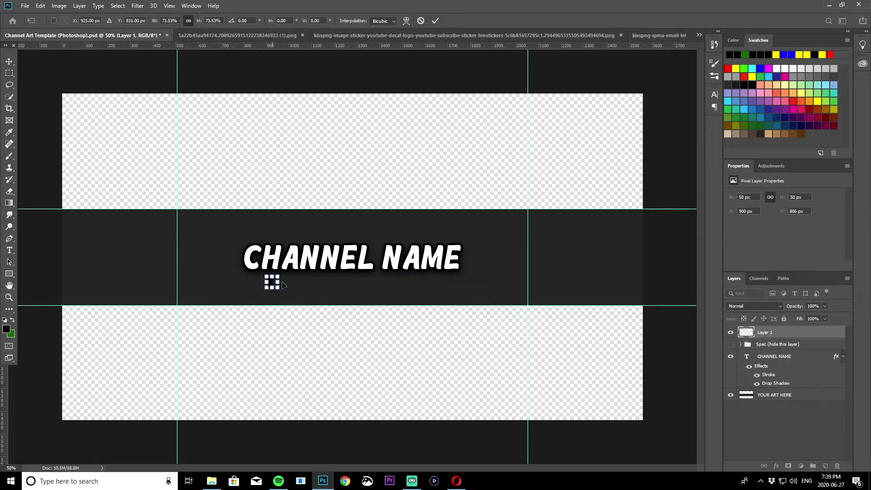
pyautogui.press('Return')
pyautogui.click(312, 327)
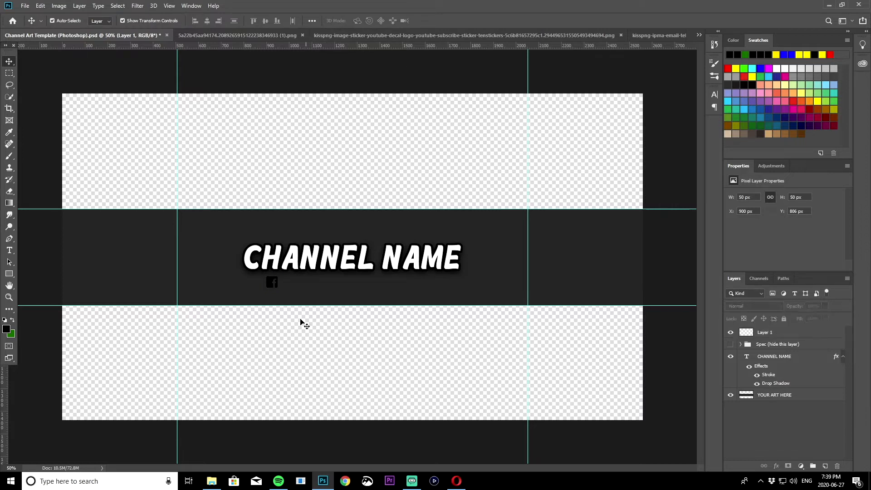
# Step: Add a white (ffffff) Color Overlay to the Facebook icon layer
pyautogui.click(273, 286)
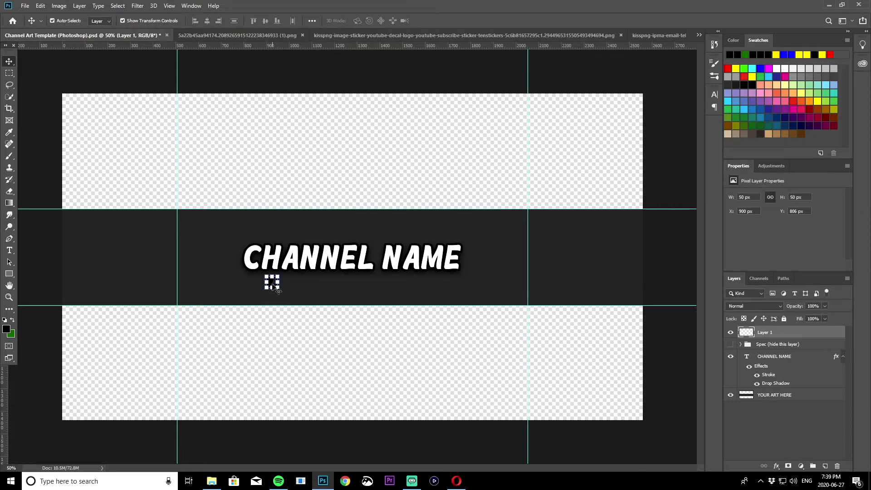
pyautogui.rightClick(766, 334)
pyautogui.click(695, 101)
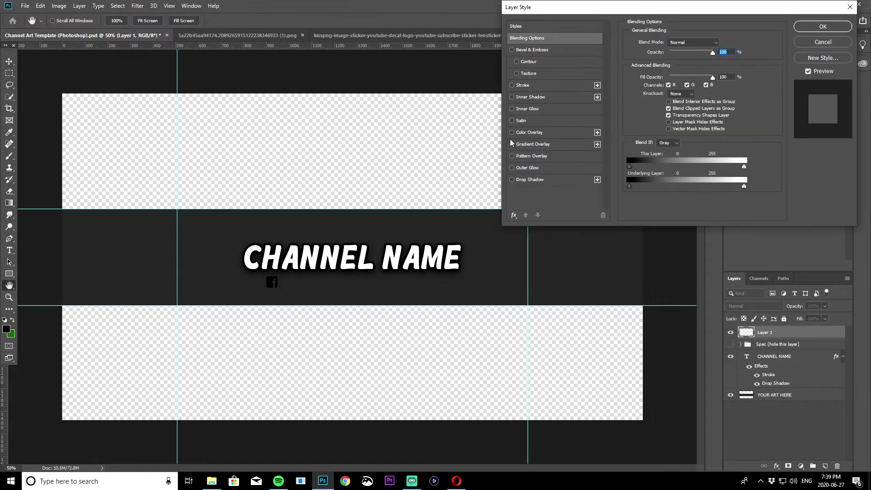
pyautogui.click(521, 133)
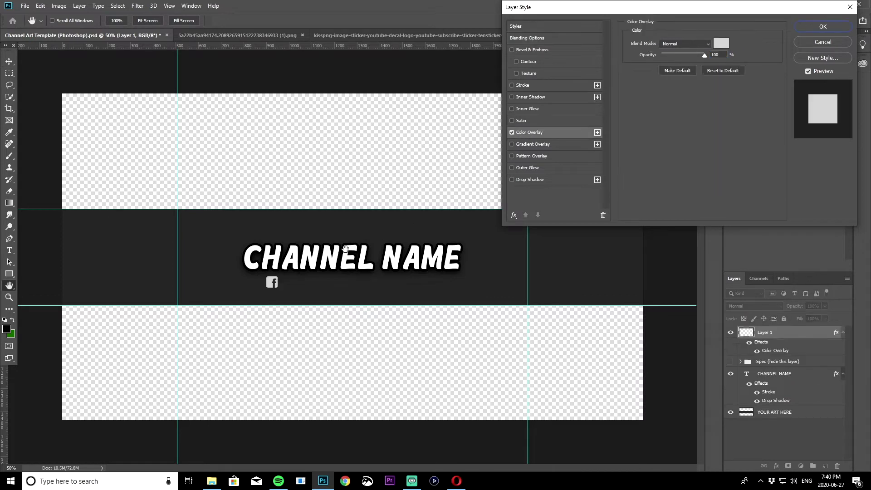
pyautogui.click(722, 44)
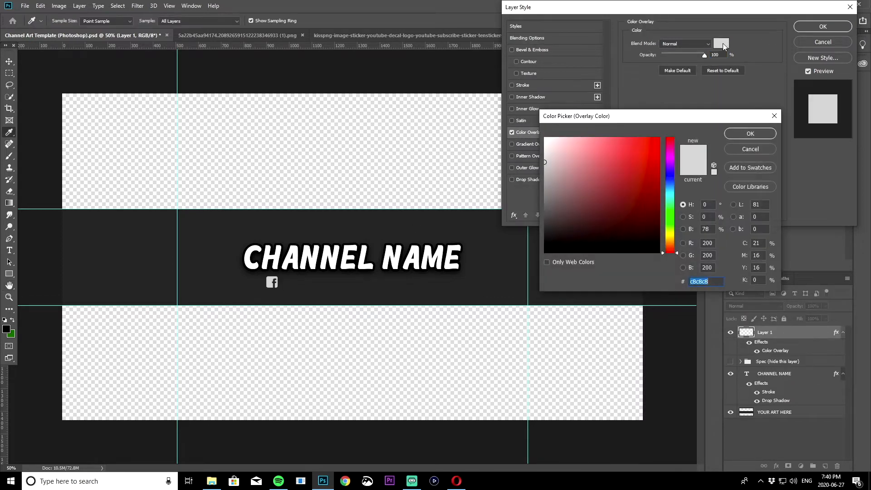
pyautogui.write('ffffff')
pyautogui.click(750, 133)
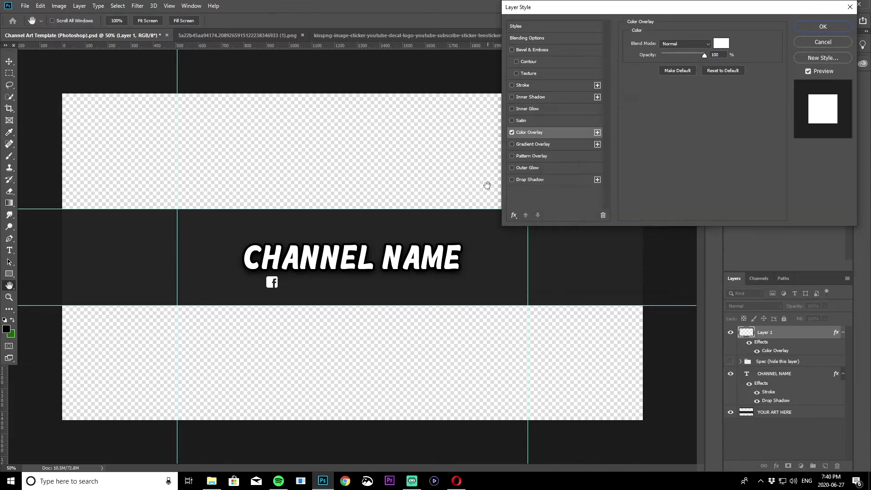
# Step: Add a Drop Shadow to the Facebook icon with distance 10 px and size 18 px, and apply the layer style
pyautogui.click(512, 179)
pyautogui.click(541, 177)
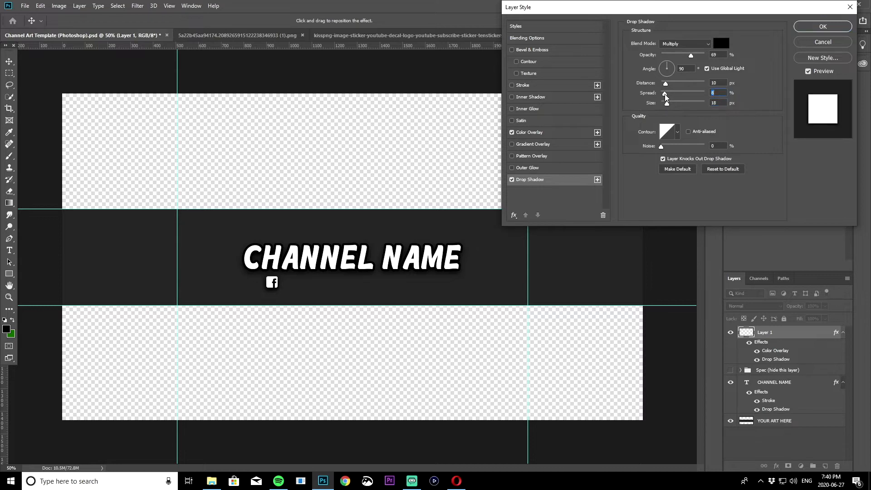
pyautogui.click(823, 27)
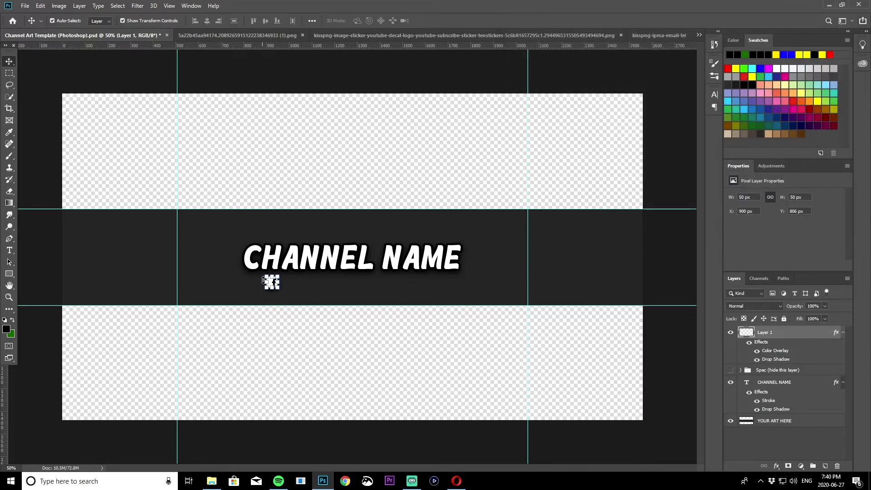
# Step: Close the Facebook image document and copy the black envelope icon layer from its document into the channel art
pyautogui.hotkey('ctrl', 't')
pyautogui.click(435, 20)
pyautogui.click(284, 34)
pyautogui.click(311, 35)
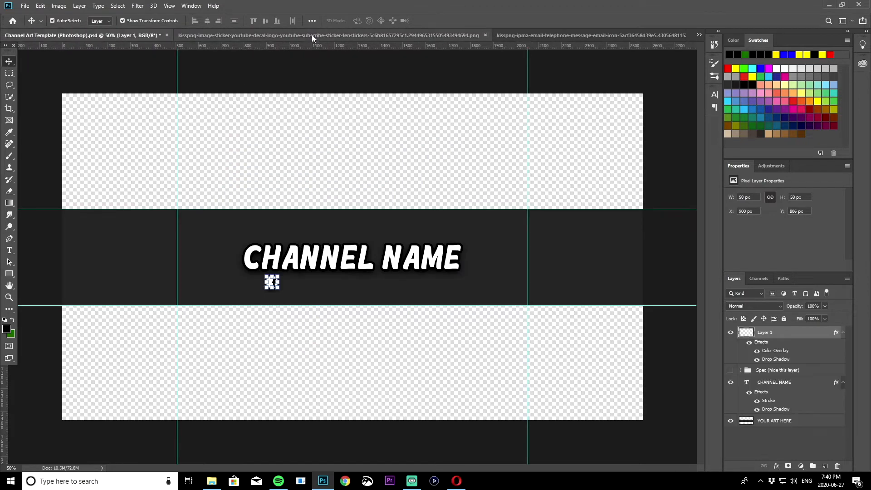
pyautogui.click(515, 36)
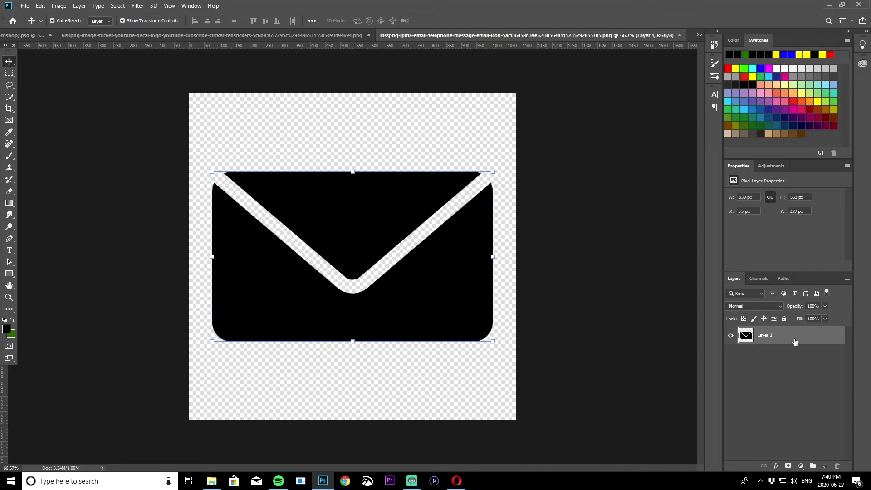
pyautogui.moveTo(771, 337); pyautogui.dragTo(351, 293)
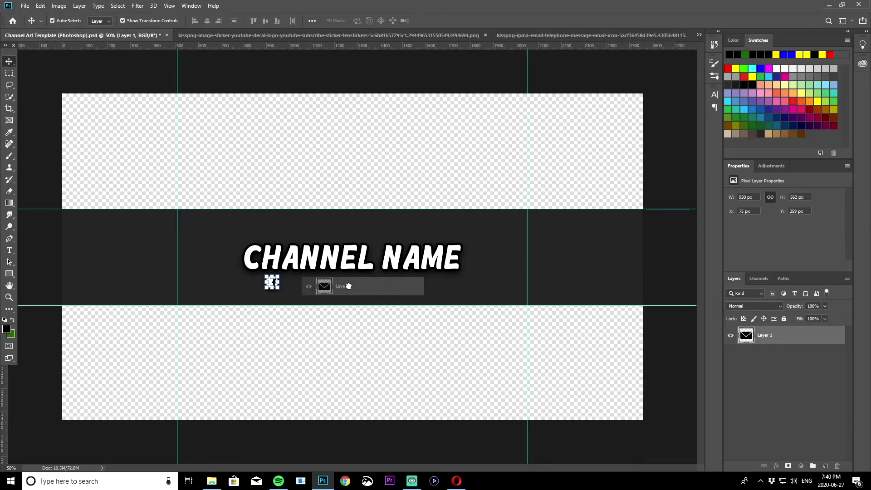
pyautogui.click(480, 196)
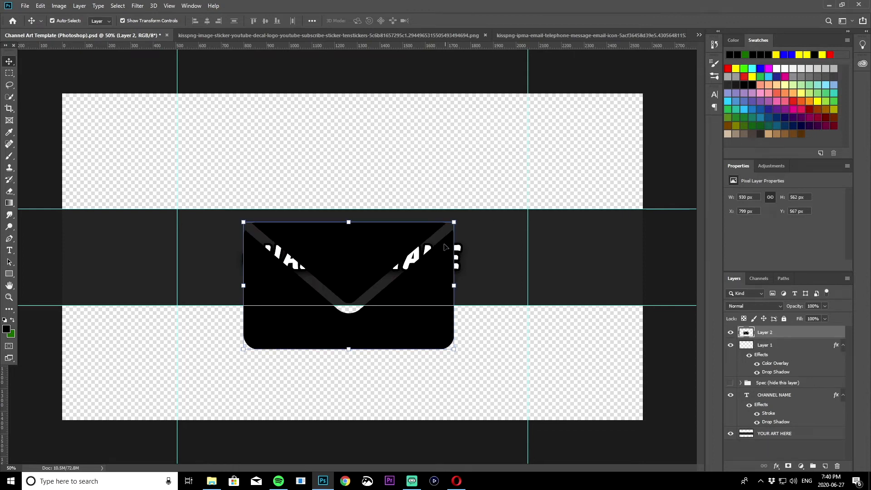
# Step: Scale the envelope icon down to about 64 by 40 px and place it below the channel name's middle, level with the Facebook icon
pyautogui.moveTo(454, 223); pyautogui.dragTo(358, 279)
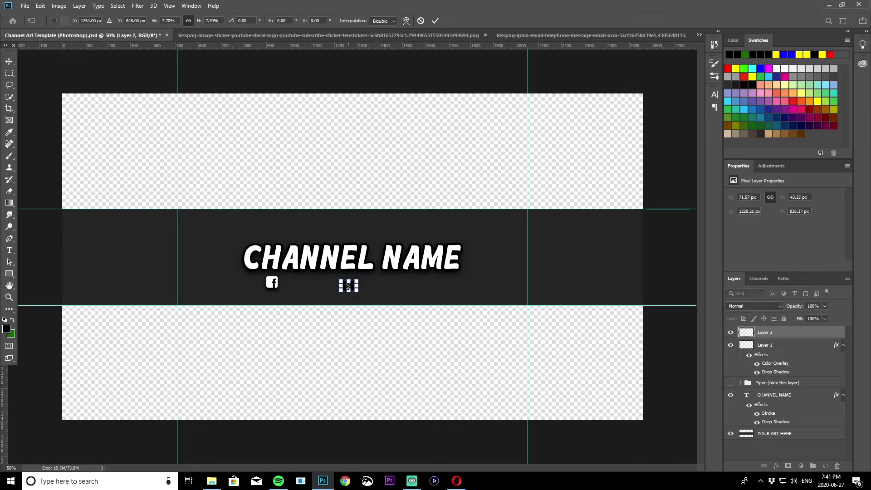
pyautogui.press('Return')
pyautogui.press('z')
pyautogui.click(299, 289)
pyautogui.click(301, 315)
pyautogui.press('v')
pyautogui.moveTo(393, 273); pyautogui.dragTo(472, 232)
pyautogui.press('super')
pyautogui.press('super')
pyautogui.moveTo(244, 290); pyautogui.dragTo(398, 260)
# Step: Add a white Color Overlay to the envelope icon layer
pyautogui.doubleClick(770, 333)
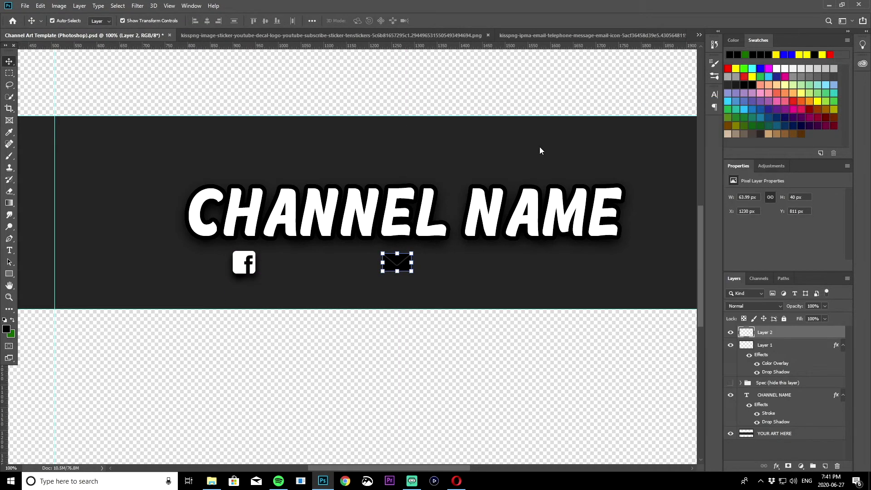
pyautogui.click(536, 133)
# Step: Scale the Instagram icon to 61 by 61 px, level with the other icons, and move its layer above the Spec group
pyautogui.moveTo(353, 263); pyautogui.dragTo(107, 6)
pyautogui.moveTo(320, 267); pyautogui.dragTo(559, 264)
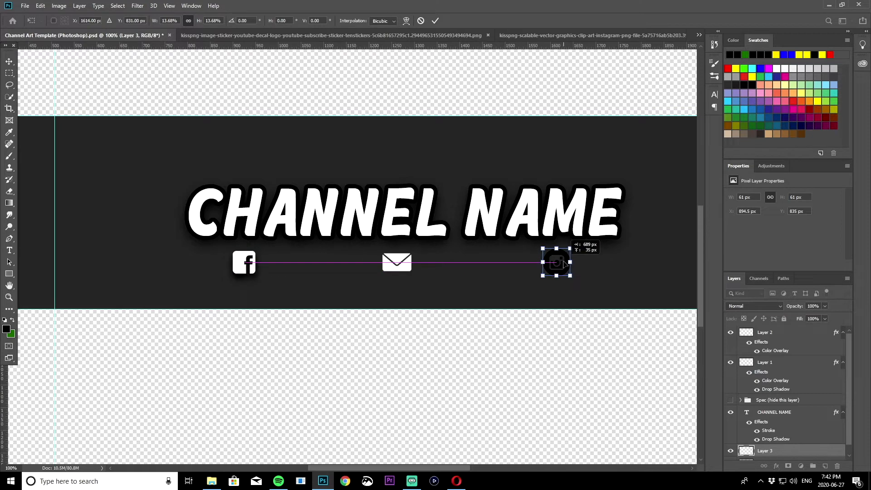
pyautogui.moveTo(765, 451); pyautogui.dragTo(766, 403)
# Step: Apply a white Color Overlay to the Instagram icon layer
pyautogui.rightClick(766, 402)
pyautogui.click(778, 29)
pyautogui.click(526, 136)
pyautogui.press('Return')
# Step: Add a Drop Shadow to the Instagram icon with distance 10 px and size 18 px, and apply the layer style
pyautogui.rightClick(762, 404)
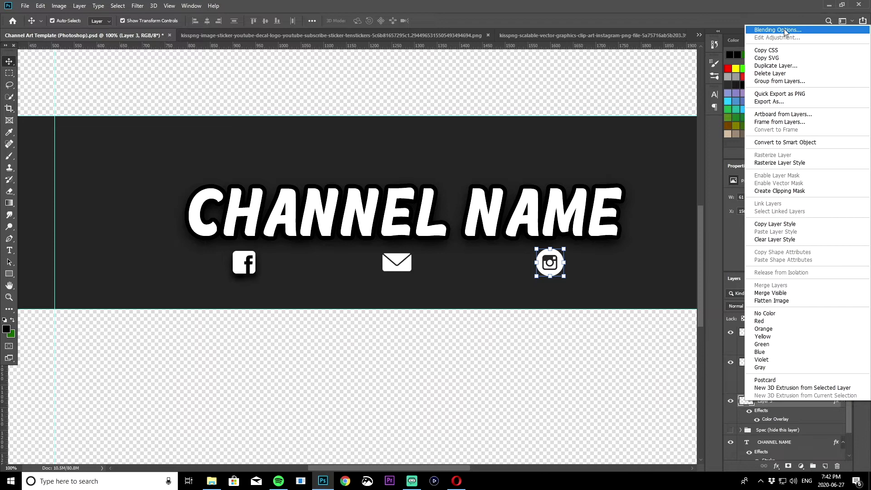
pyautogui.click(669, 306)
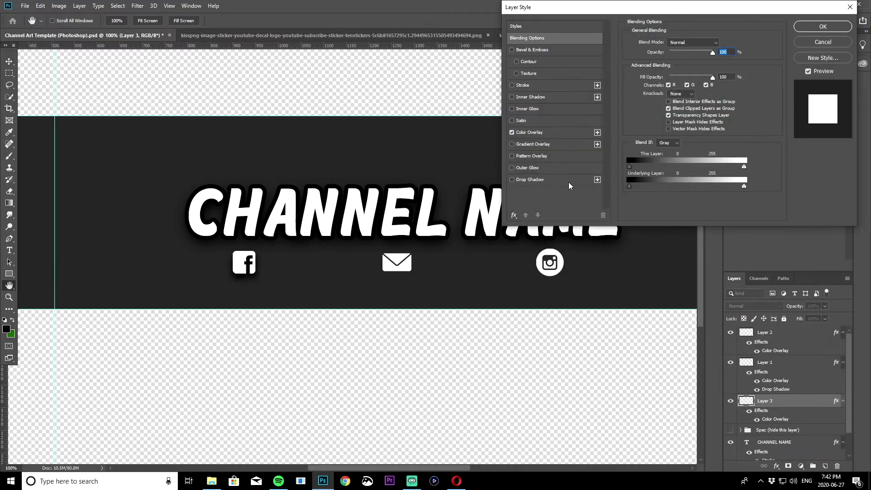
pyautogui.click(529, 180)
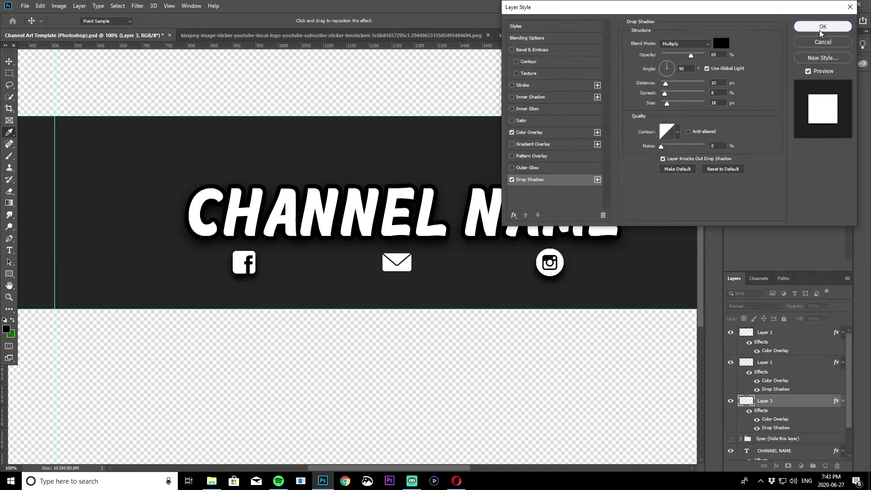
pyautogui.click(823, 27)
# Step: Add a Drop Shadow to the envelope icon layer, apply it, and deselect all layers
pyautogui.click(773, 363)
pyautogui.rightClick(778, 347)
pyautogui.click(681, 101)
pyautogui.click(522, 188)
pyautogui.click(821, 27)
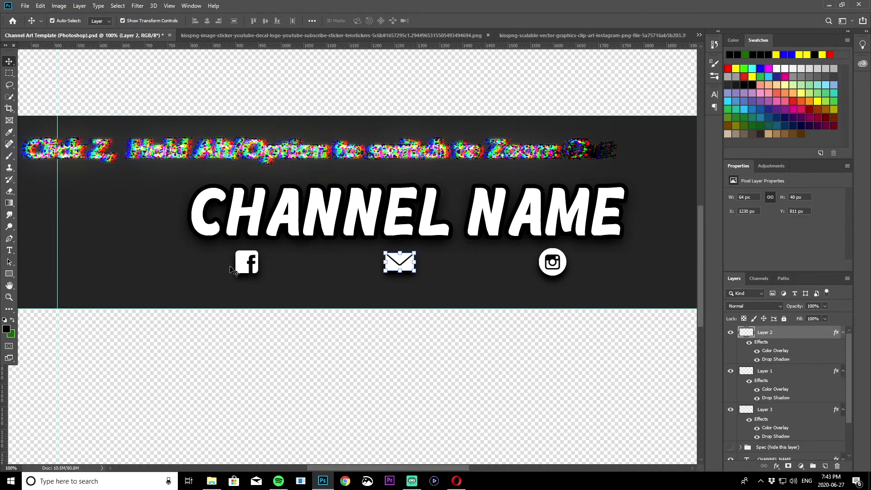
pyautogui.press('z')
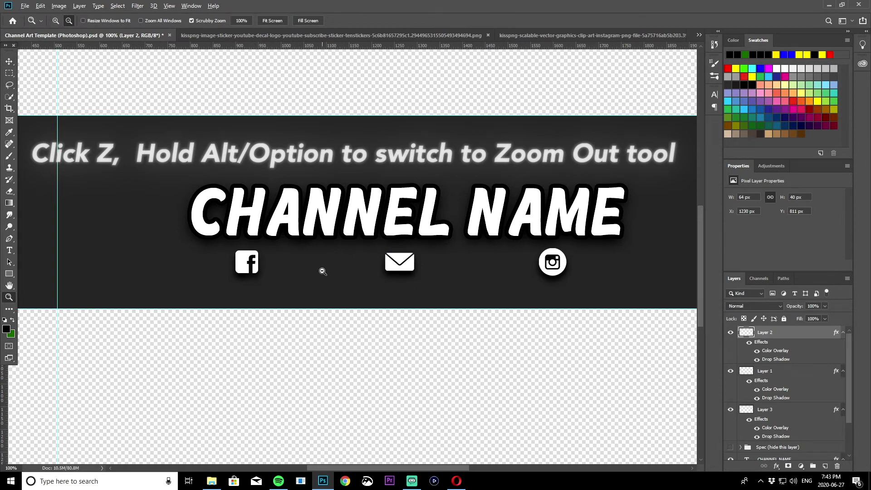
pyautogui.keyDown('alt'); pyautogui.click(363, 266); pyautogui.keyUp('alt')
pyautogui.press('v')
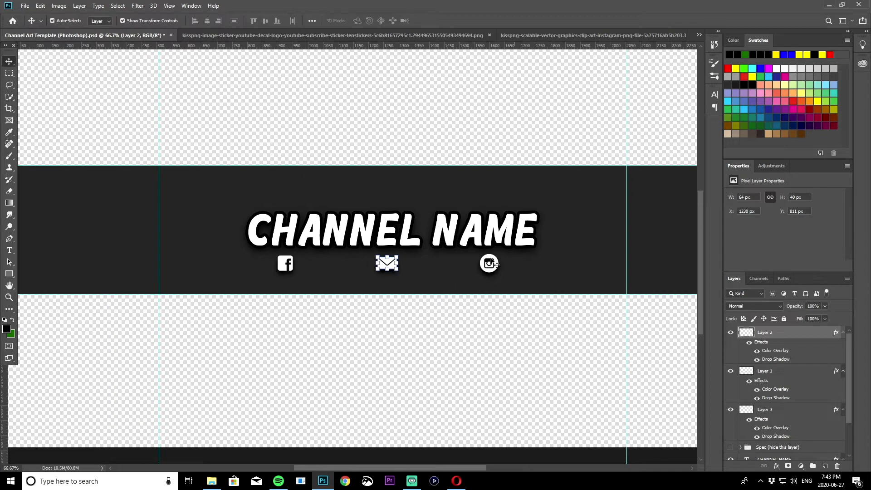
pyautogui.click(434, 333)
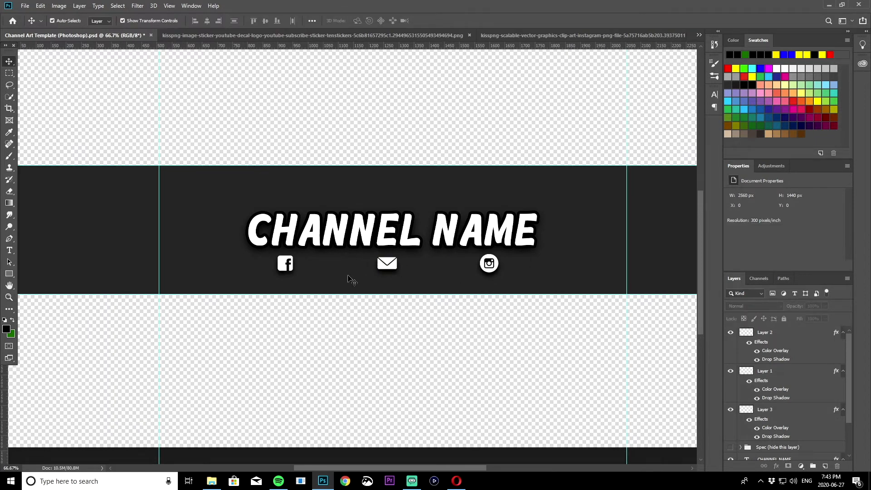
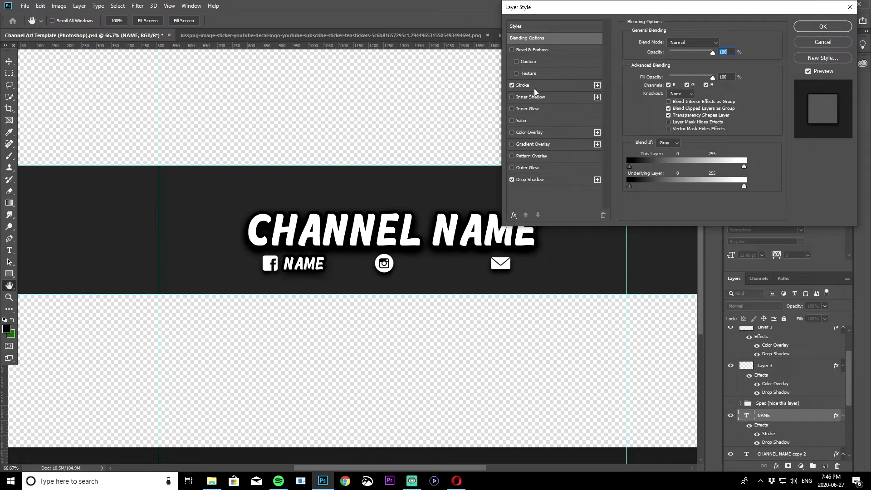
# Step: Reduce the black Stroke on the small NAME text to 1 px and apply the layer style
pyautogui.moveTo(664, 45); pyautogui.dragTo(663, 44)
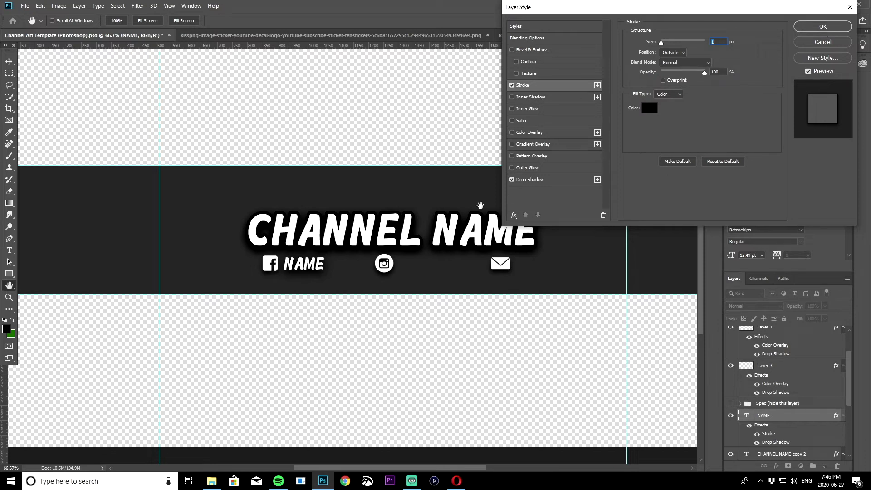
pyautogui.click(839, 27)
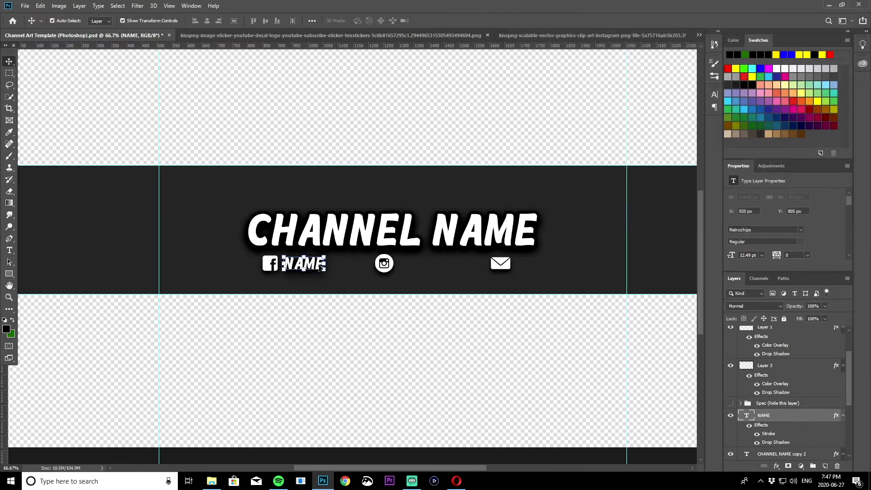
# Step: Delete the two duplicate CHANNEL NAME text layers, keeping only the original
pyautogui.click(385, 264)
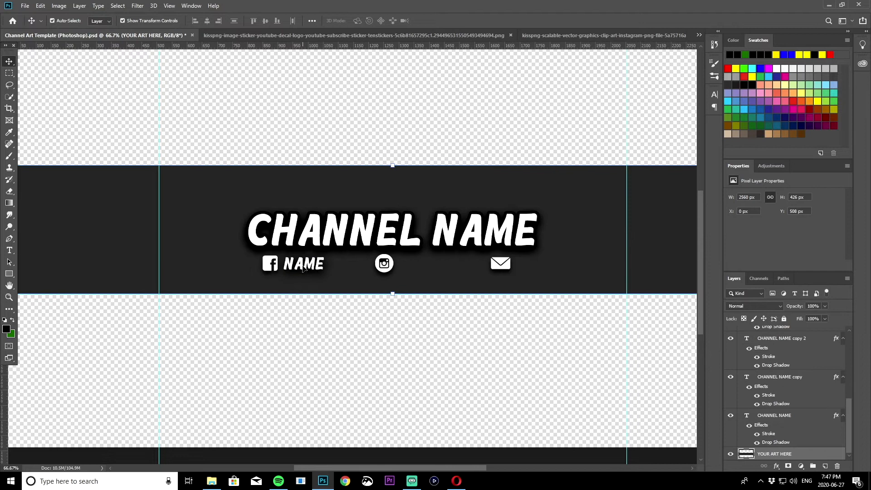
pyautogui.click(387, 236)
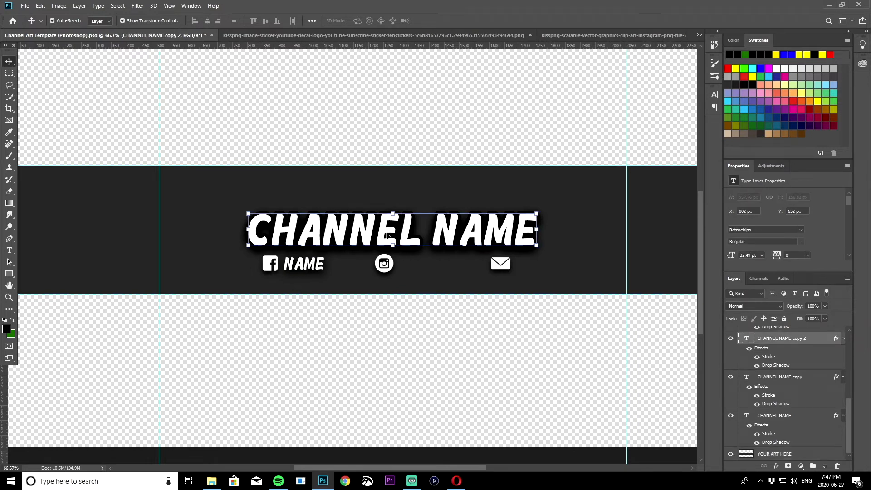
pyautogui.press('Delete')
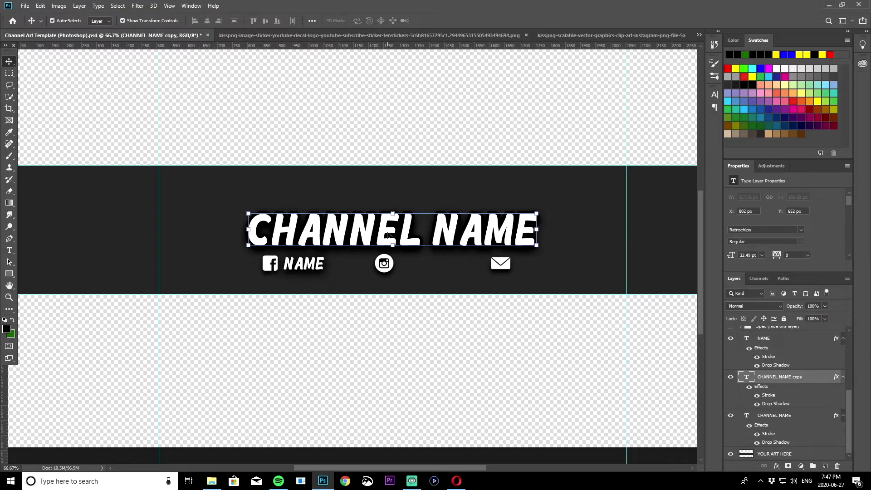
pyautogui.press('Delete')
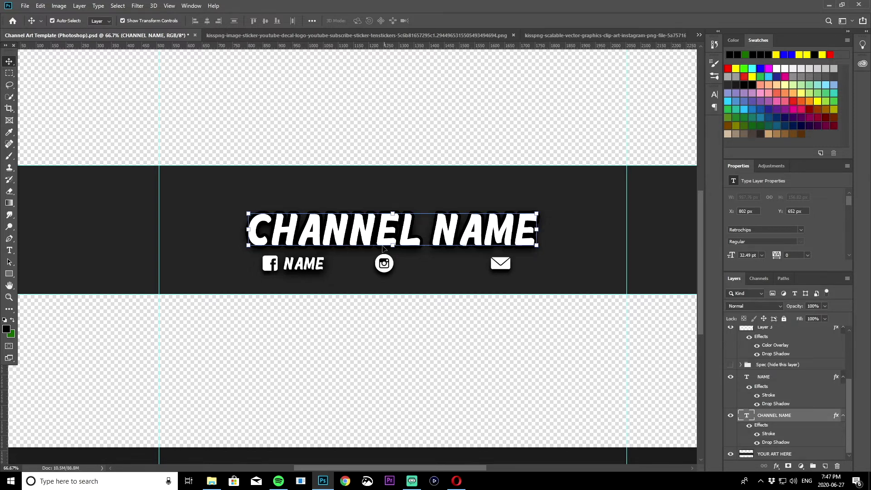
# Step: Duplicate the small NAME text layer twice
pyautogui.click(313, 265)
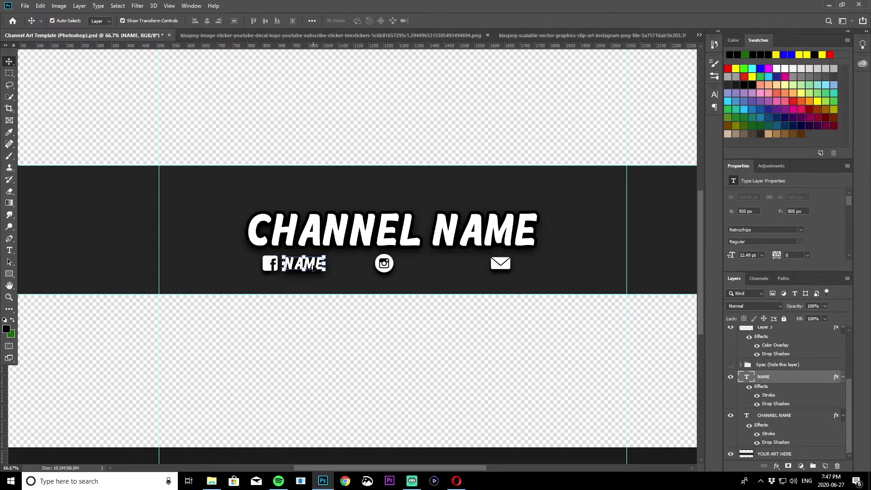
pyautogui.rightClick(792, 377)
pyautogui.click(735, 104)
pyautogui.press('Return')
pyautogui.rightClick(787, 377)
pyautogui.click(735, 104)
pyautogui.press('Return')
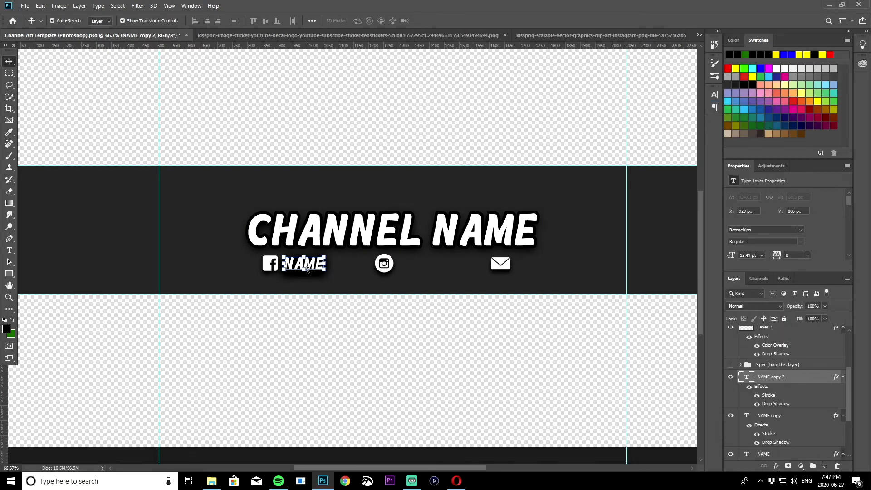
# Step: Place one NAME copy beside the Instagram icon and the other beside the envelope icon, spacing the three pairs evenly
pyautogui.moveTo(308, 270); pyautogui.dragTo(422, 265)
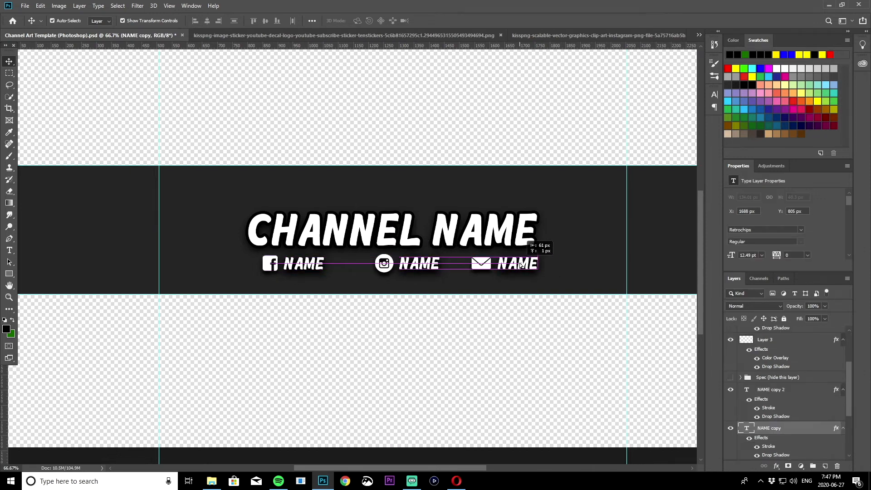
pyautogui.moveTo(421, 265); pyautogui.dragTo(414, 266)
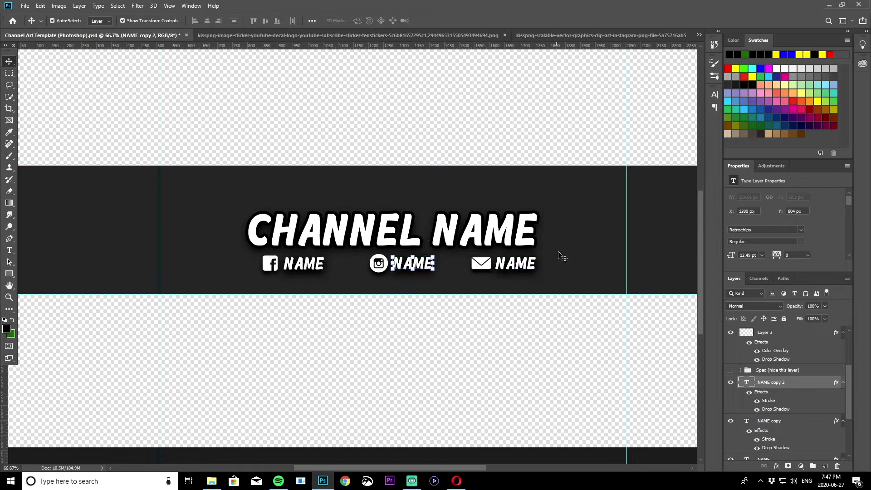
pyautogui.click(462, 277)
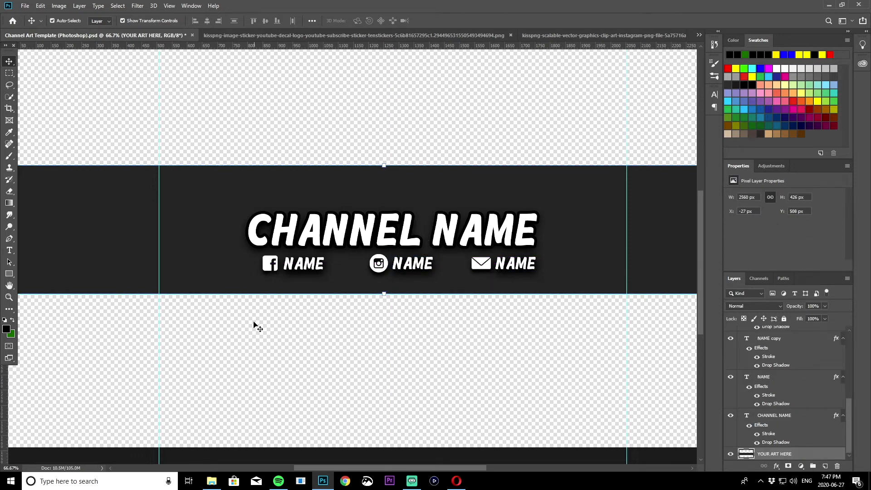
# Step: Move the CHANNEL NAME text to about X 828, Y 646 px above the icon row and shift the background strip up to Y 501 px
pyautogui.moveTo(445, 230); pyautogui.dragTo(463, 234)
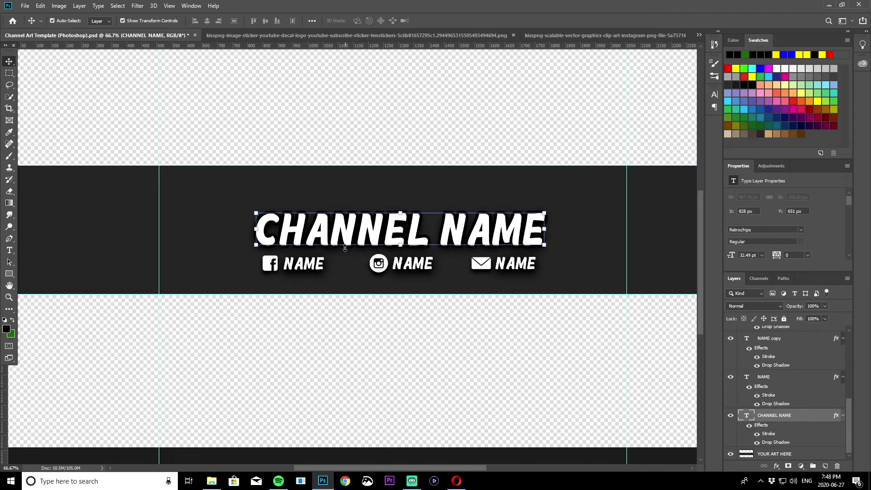
pyautogui.moveTo(466, 234); pyautogui.dragTo(468, 233)
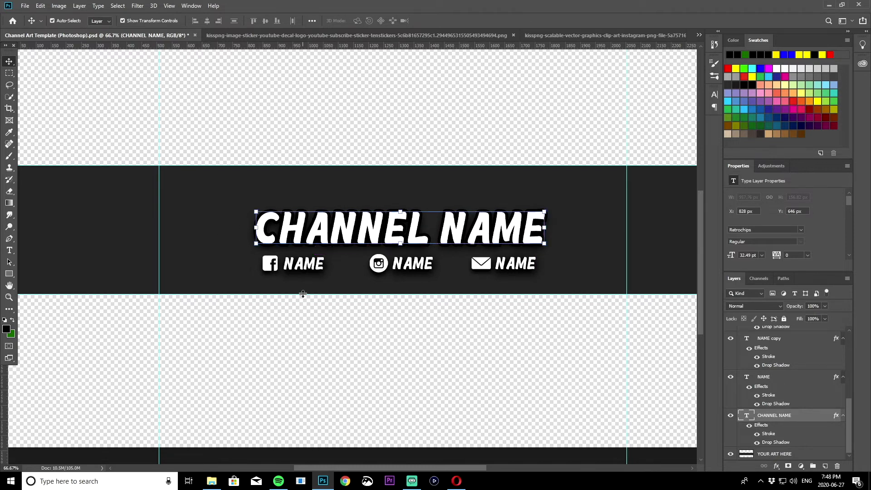
pyautogui.moveTo(298, 289); pyautogui.dragTo(290, 287)
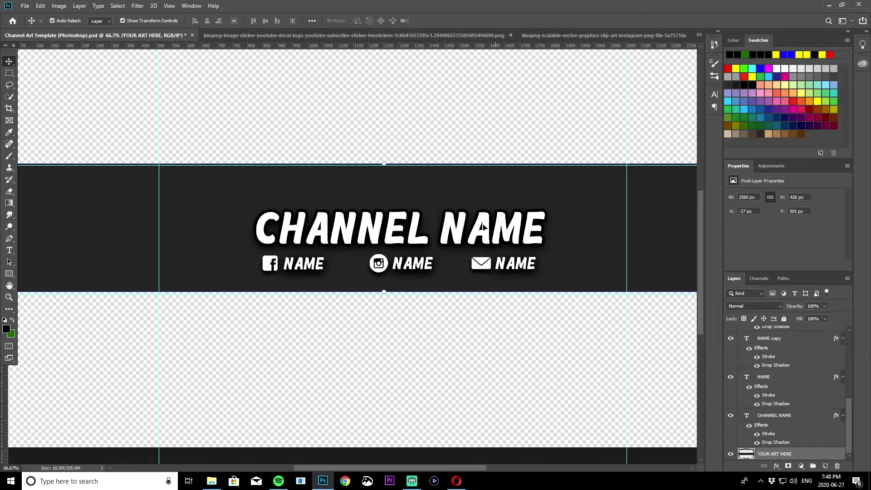
# Step: Open the YouTube Subscribe button image and copy its layer into the channel art document
pyautogui.click(24, 6)
pyautogui.click(36, 25)
pyautogui.doubleClick(252, 161)
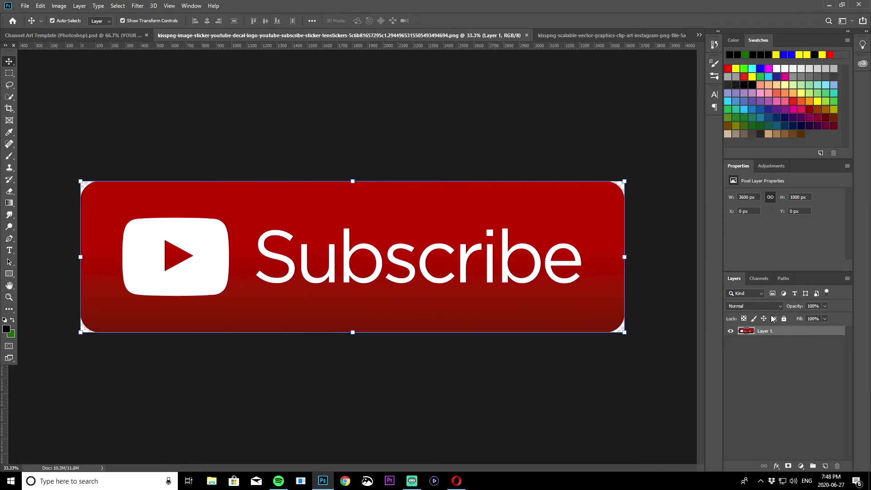
pyautogui.moveTo(788, 331); pyautogui.dragTo(587, 272)
# Step: Scale the Subscribe button to about 230 by 64 px and place it on the dark strip beyond the safe area's right guide
pyautogui.moveTo(42, 122); pyautogui.dragTo(542, 261)
pyautogui.moveTo(335, 468); pyautogui.dragTo(376, 465)
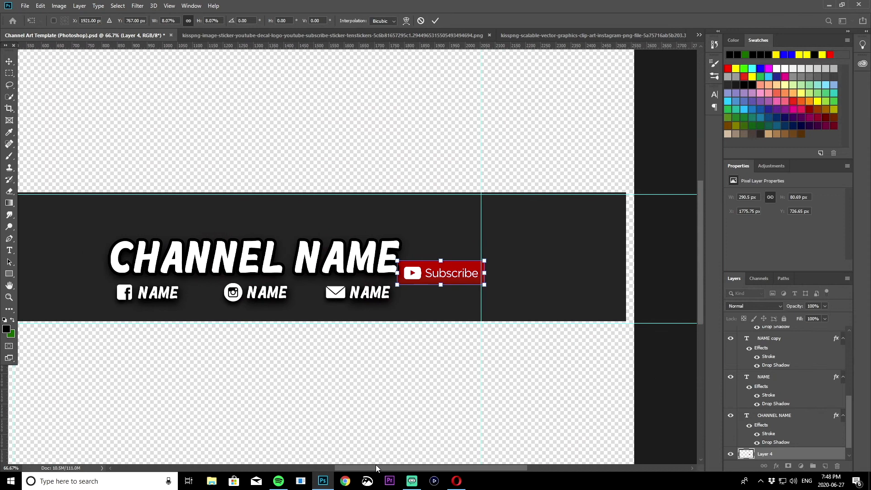
pyautogui.moveTo(449, 274); pyautogui.dragTo(575, 273)
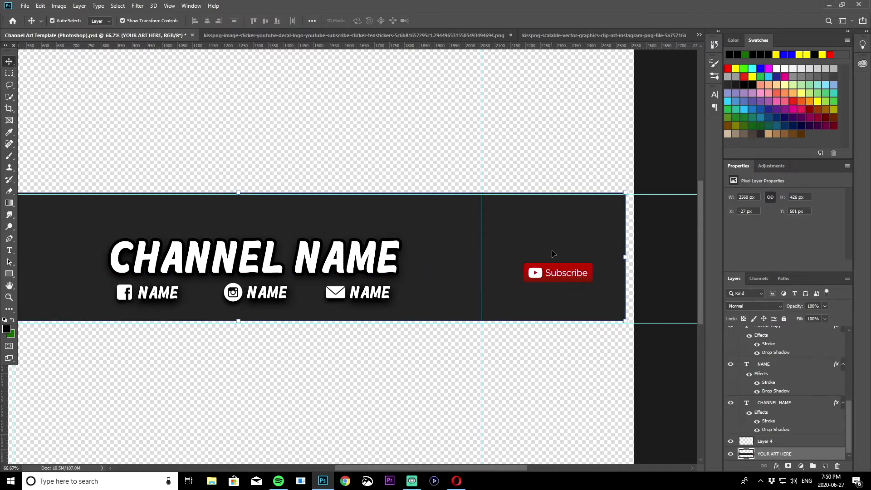
pyautogui.click(565, 274)
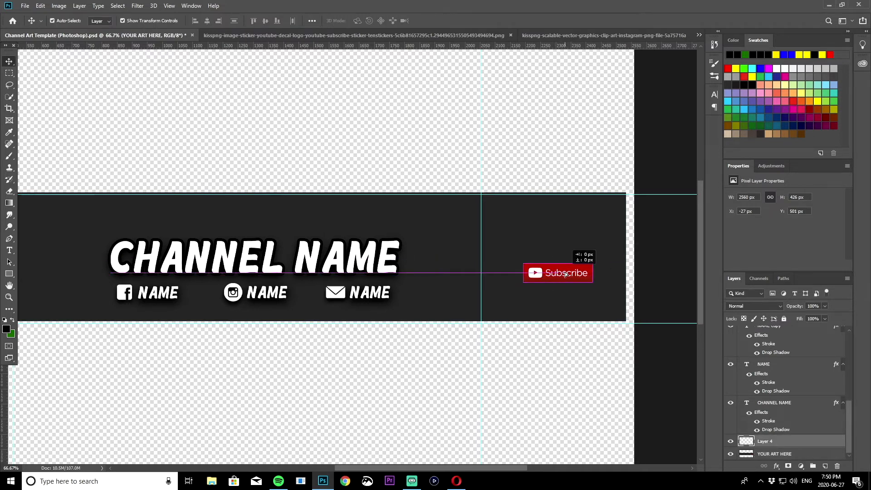
pyautogui.click(437, 256)
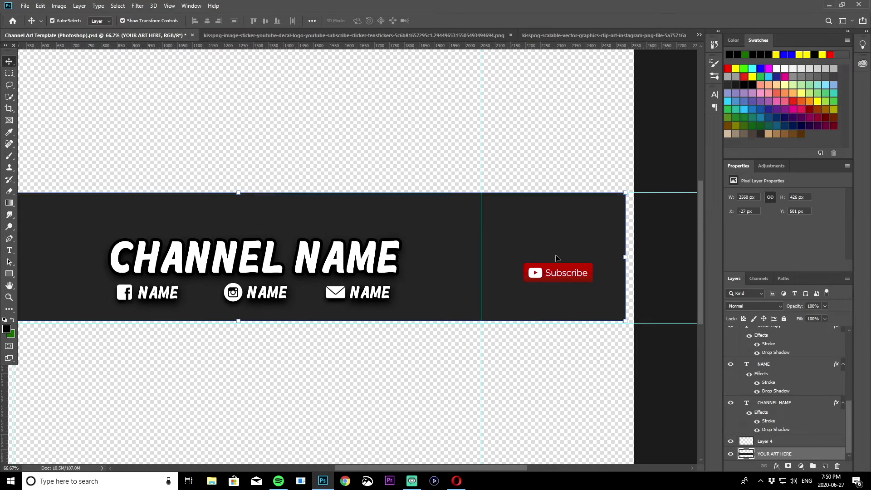
pyautogui.click(556, 280)
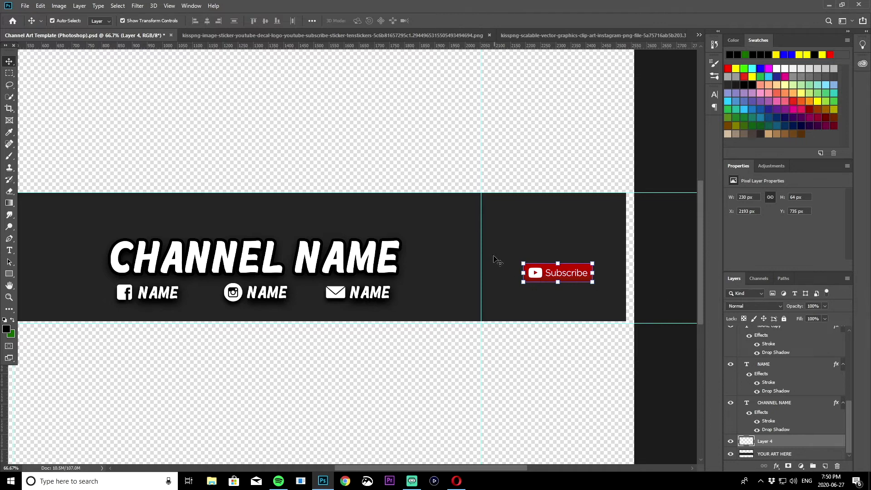
# Step: Raise the Subscribe button to Y 714 px and place a copy of the NAME text above it reading "New video"
pyautogui.moveTo(551, 277); pyautogui.dragTo(582, 271)
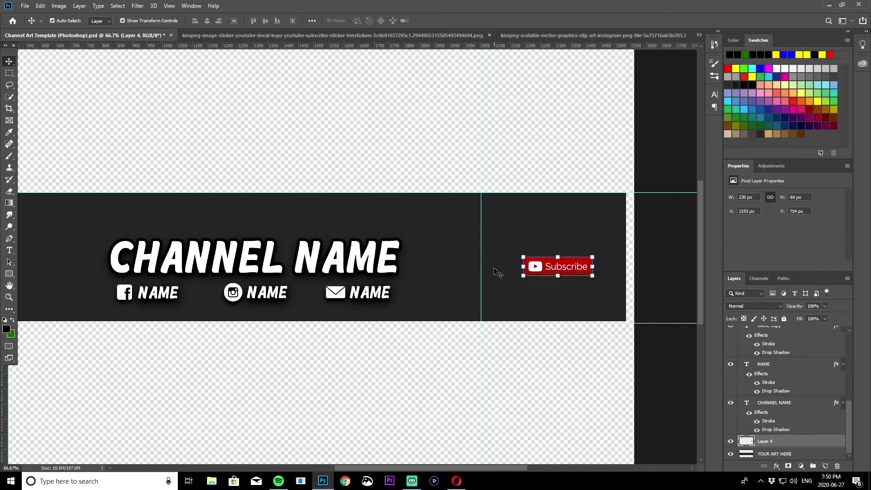
pyautogui.click(144, 296)
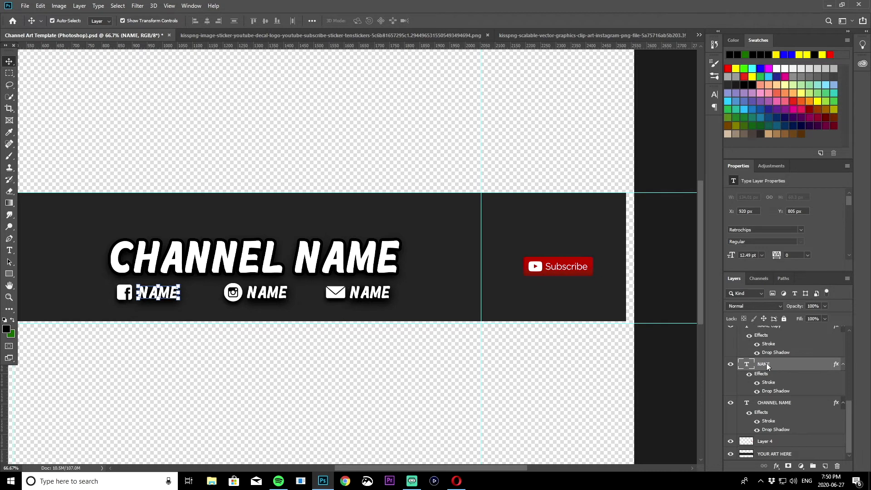
pyautogui.rightClick(766, 366)
pyautogui.click(722, 105)
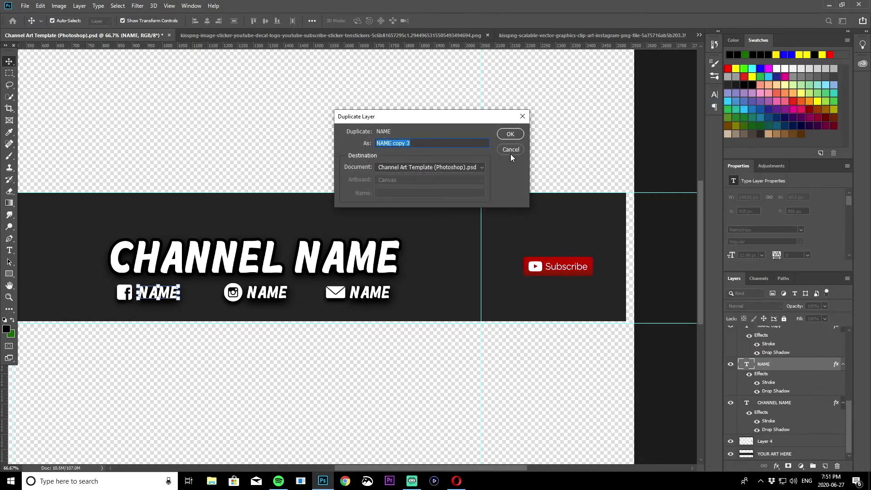
pyautogui.click(510, 135)
pyautogui.moveTo(153, 297); pyautogui.dragTo(553, 251)
pyautogui.doubleClick(562, 245)
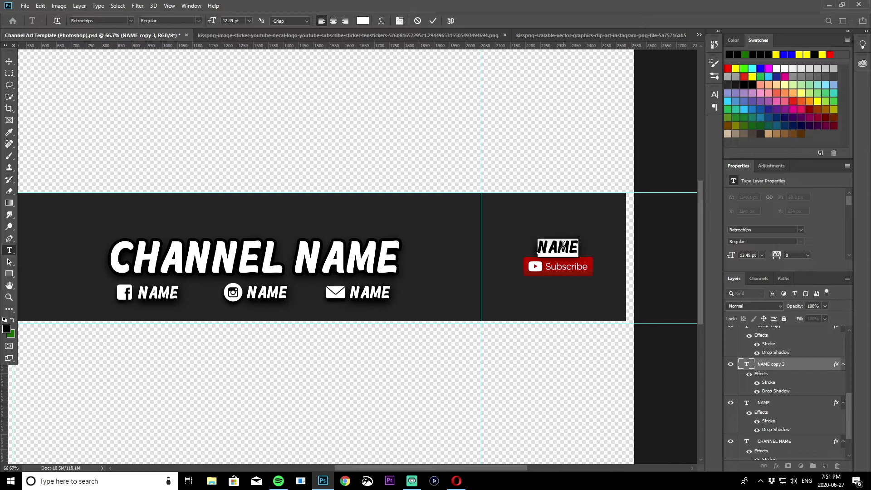
pyautogui.write('New video')
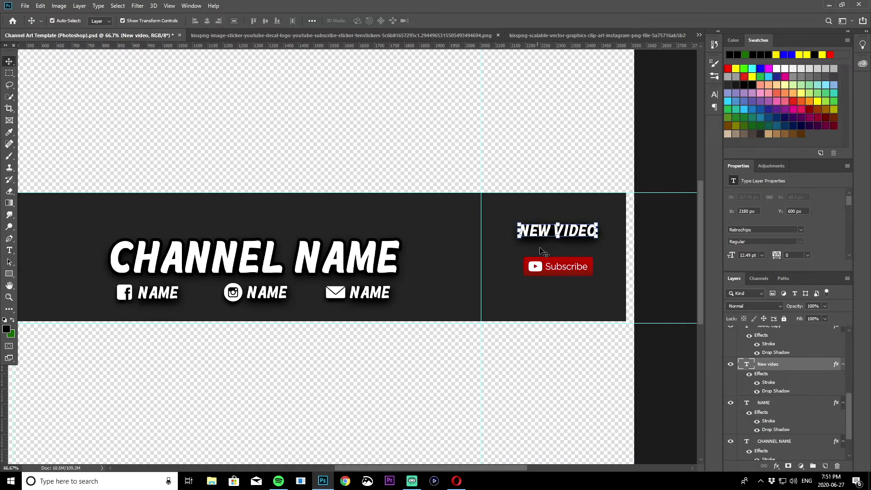
# Step: Duplicate the New video text, change the copy to "weekly" and place it centred between New video and the Subscribe button
pyautogui.rightClick(773, 364)
pyautogui.click(696, 106)
pyautogui.press('Return')
pyautogui.moveTo(571, 231); pyautogui.dragTo(570, 247)
pyautogui.doubleClick(561, 244)
pyautogui.write('weekly')
pyautogui.click(10, 61)
pyautogui.moveTo(548, 250); pyautogui.dragTo(575, 277)
pyautogui.click(530, 378)
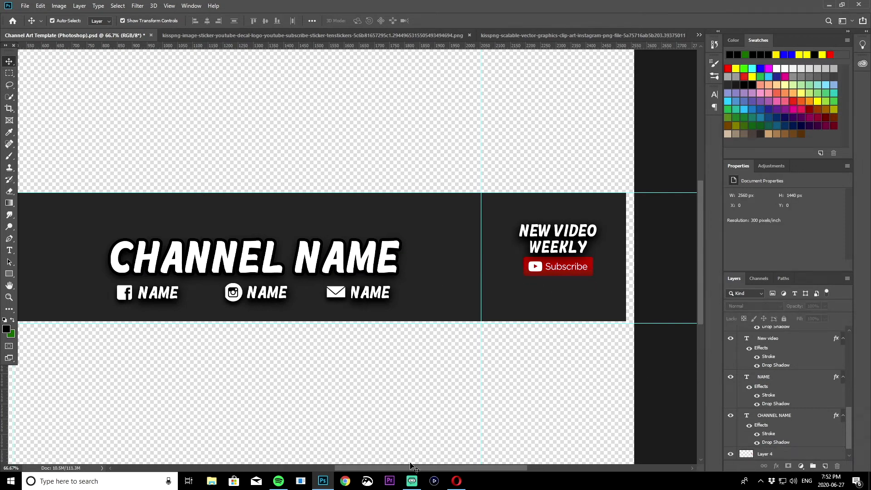
# Step: Shift the dark YOUR ART HERE strip to X 0 px so it spans the full canvas width
pyautogui.moveTo(494, 465); pyautogui.dragTo(484, 465)
pyautogui.press('z')
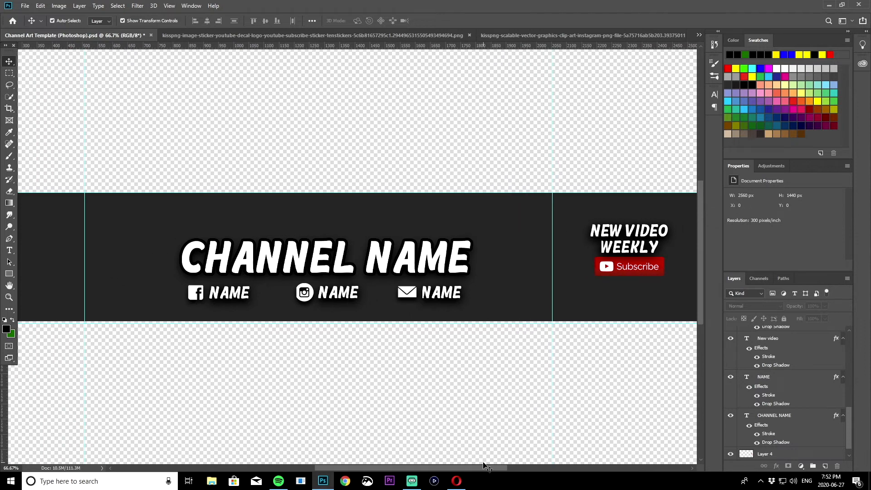
pyautogui.keyDown('alt'); pyautogui.click(380, 293); pyautogui.keyUp('alt')
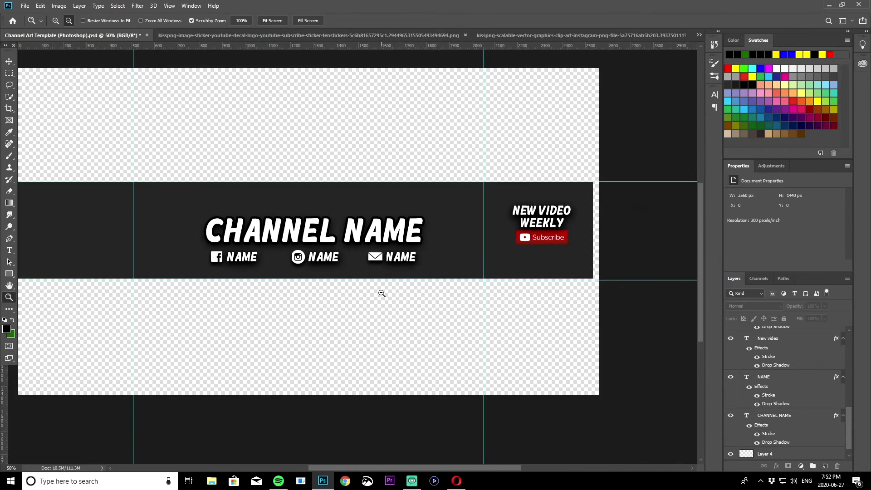
pyautogui.moveTo(310, 467); pyautogui.dragTo(306, 468)
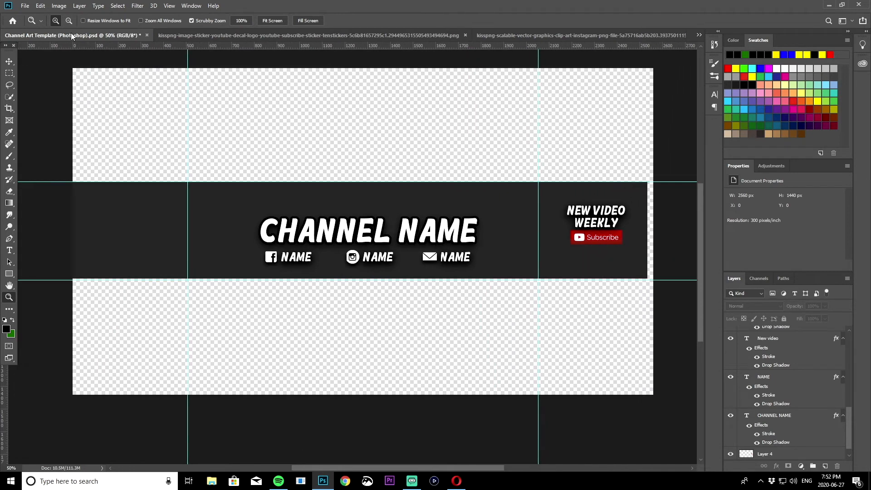
pyautogui.click(8, 61)
pyautogui.moveTo(130, 228); pyautogui.dragTo(137, 228)
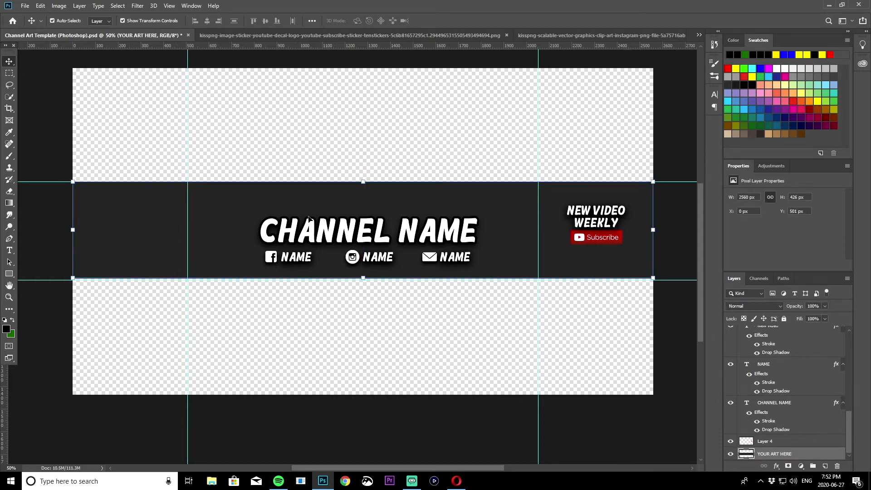
pyautogui.click(572, 349)
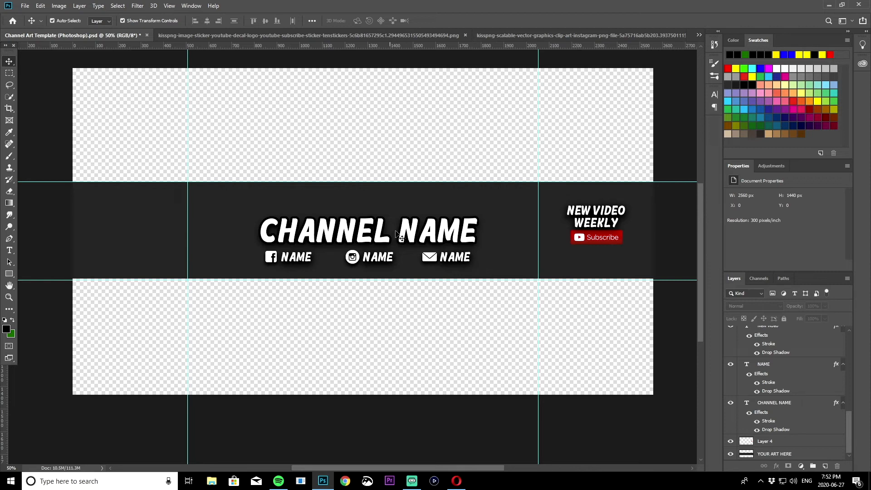
pyautogui.click(350, 237)
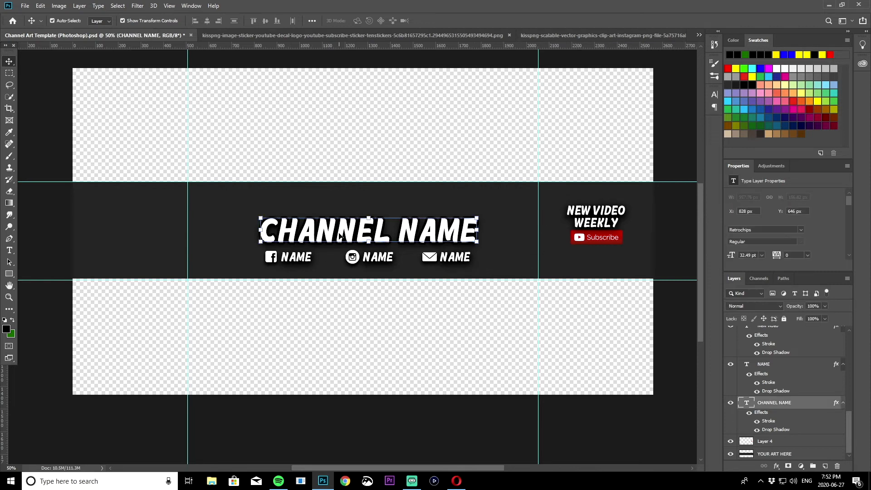
pyautogui.doubleClick(350, 235)
pyautogui.click(358, 229)
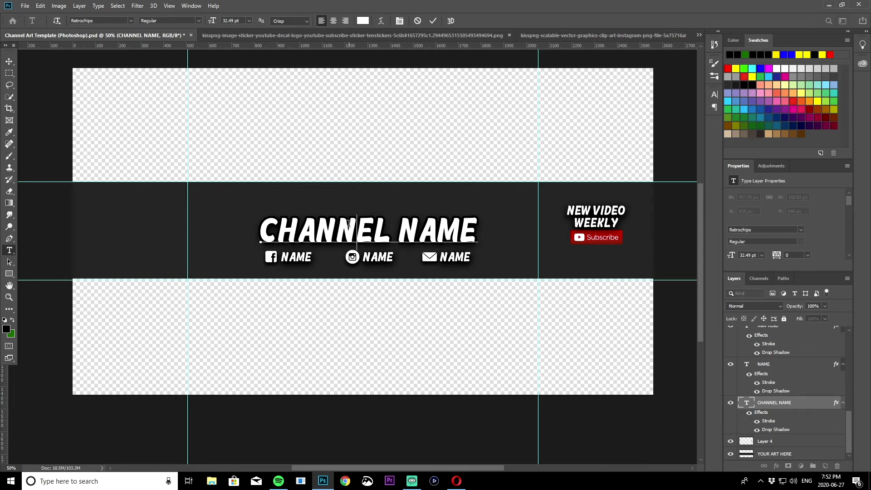
pyautogui.hotkey('ctrl', 'a')
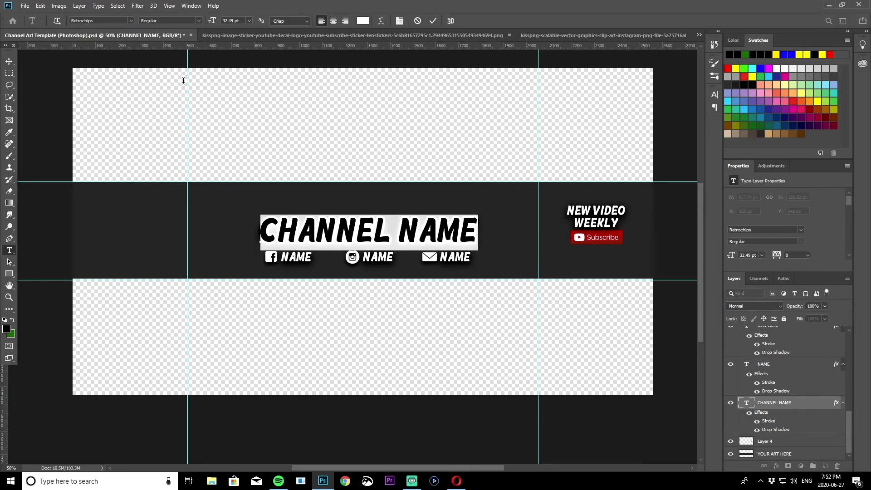
pyautogui.click(131, 21)
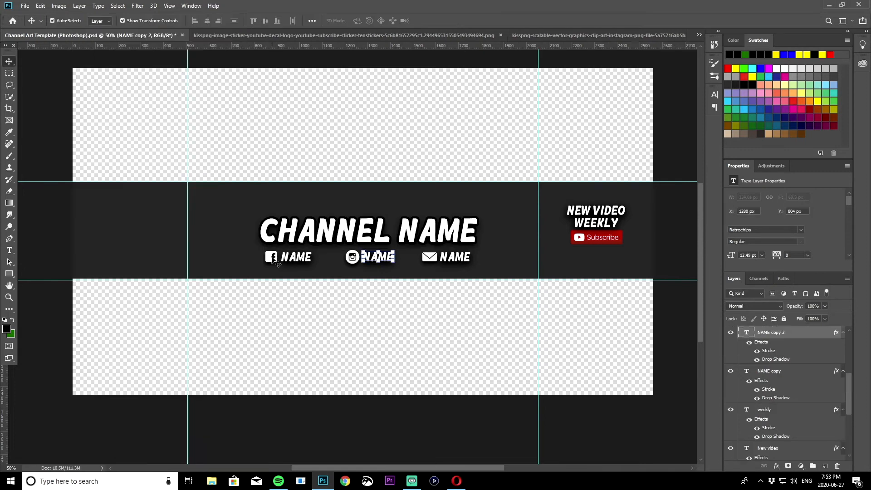
# Step: Try other Color Overlay colours on the Instagram icon layer and set the overlay back to white
pyautogui.click(273, 257)
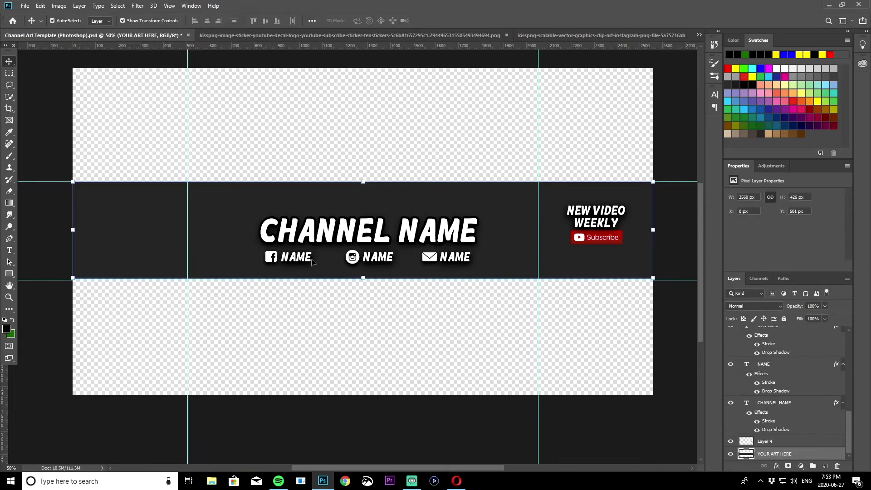
pyautogui.click(358, 260)
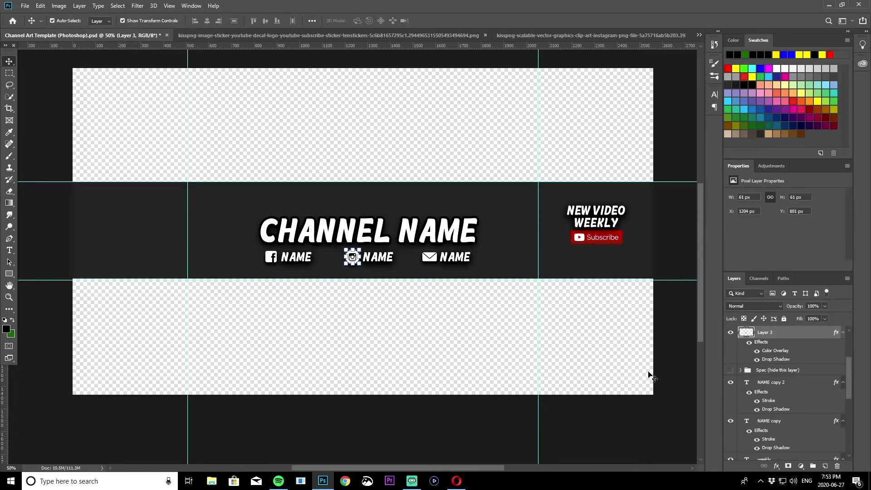
pyautogui.rightClick(771, 335)
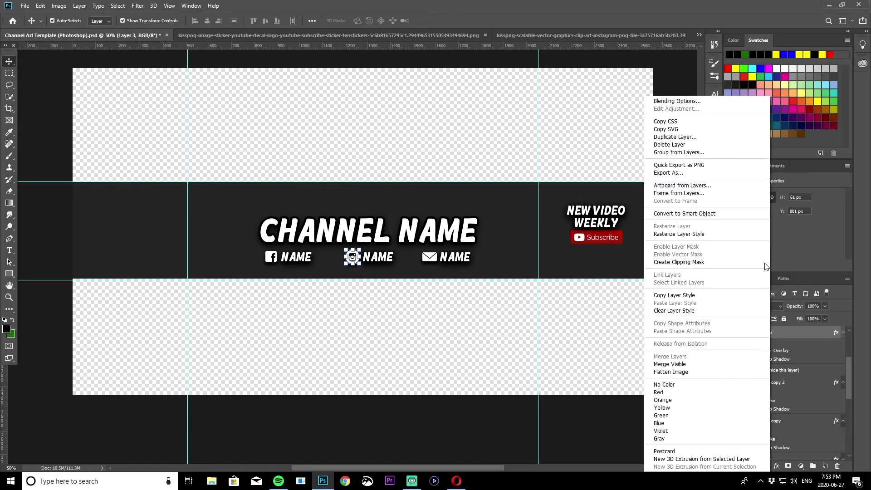
pyautogui.click(688, 102)
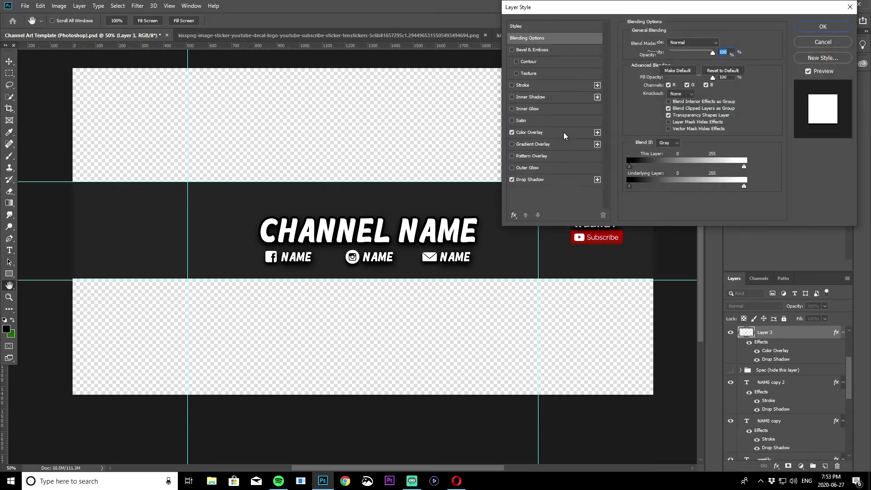
pyautogui.click(563, 132)
pyautogui.click(722, 44)
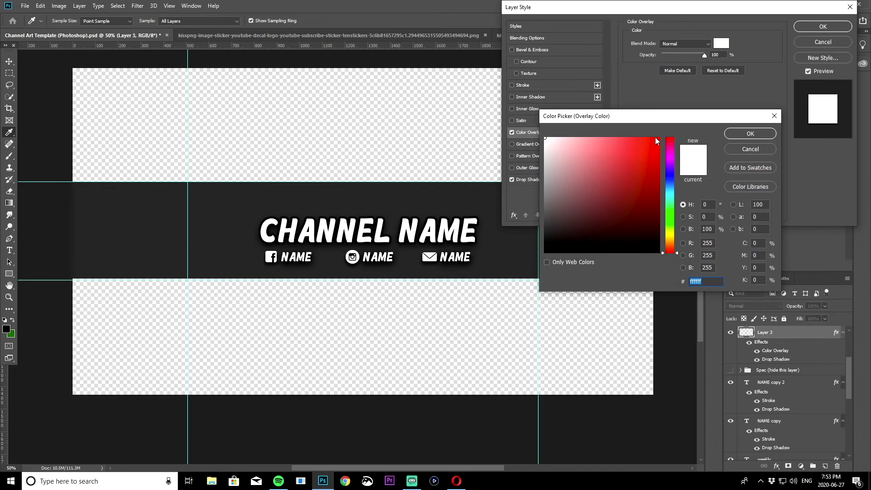
pyautogui.click(608, 178)
pyautogui.click(611, 168)
pyautogui.moveTo(611, 169); pyautogui.dragTo(544, 138)
pyautogui.click(747, 132)
pyautogui.press('Return')
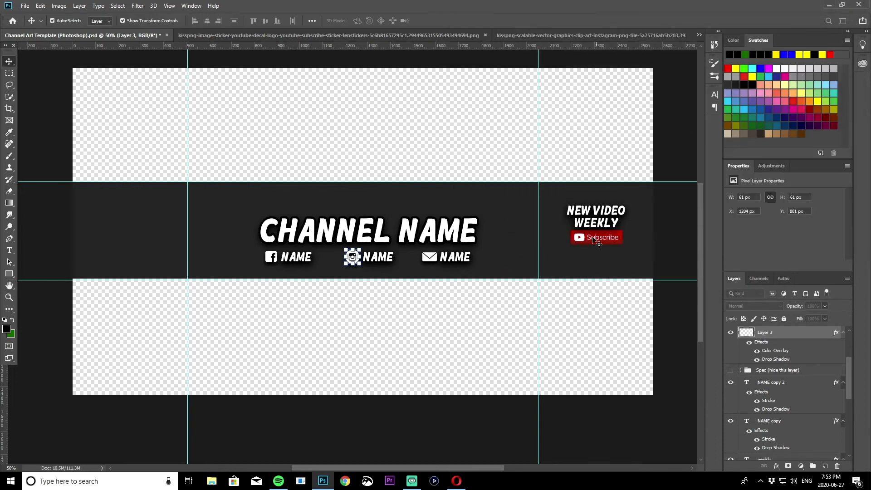
pyautogui.click(604, 227)
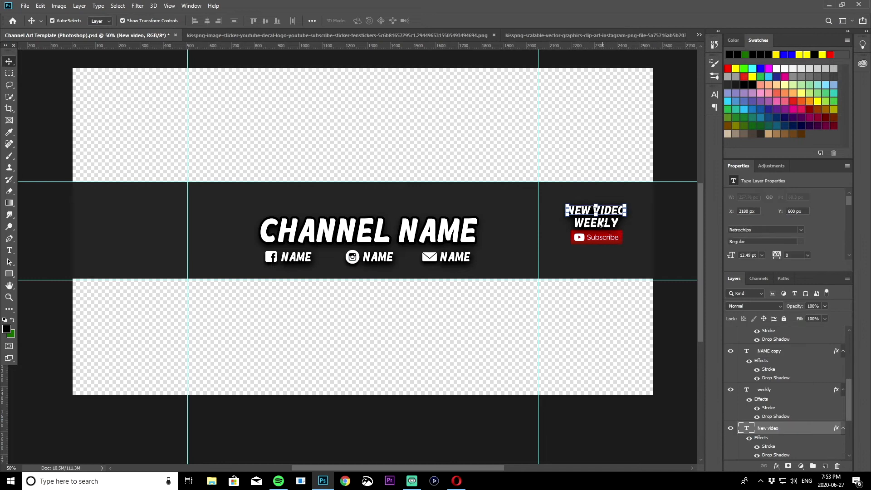
pyautogui.hotkey('ctrl', 't')
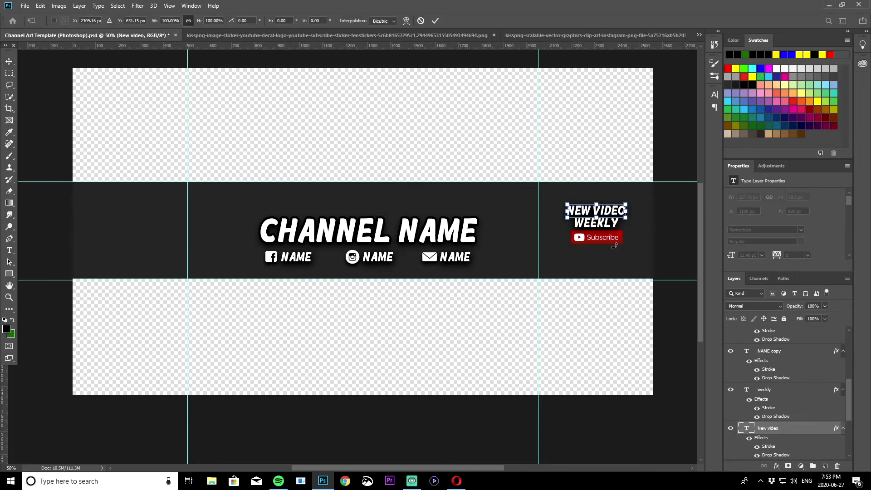
pyautogui.click(434, 19)
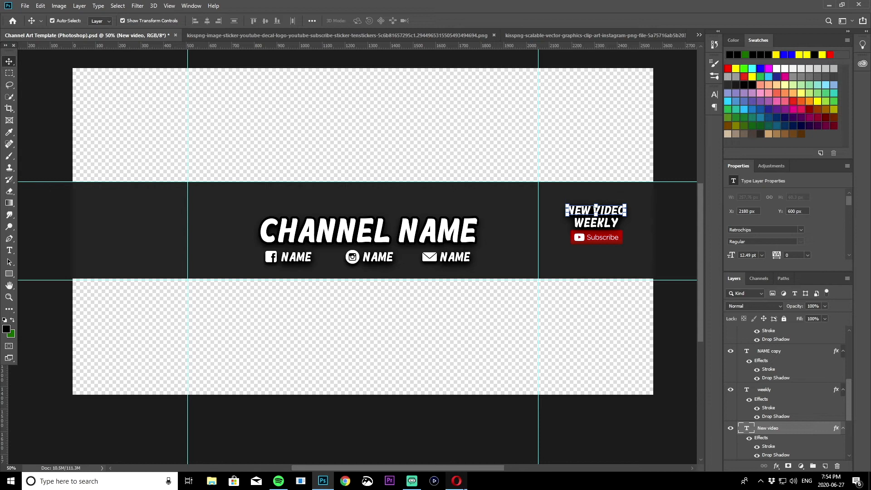
# Step: Switch to the Opera browser and search Unsplash for "grey textured background"
pyautogui.moveTo(459, 486)
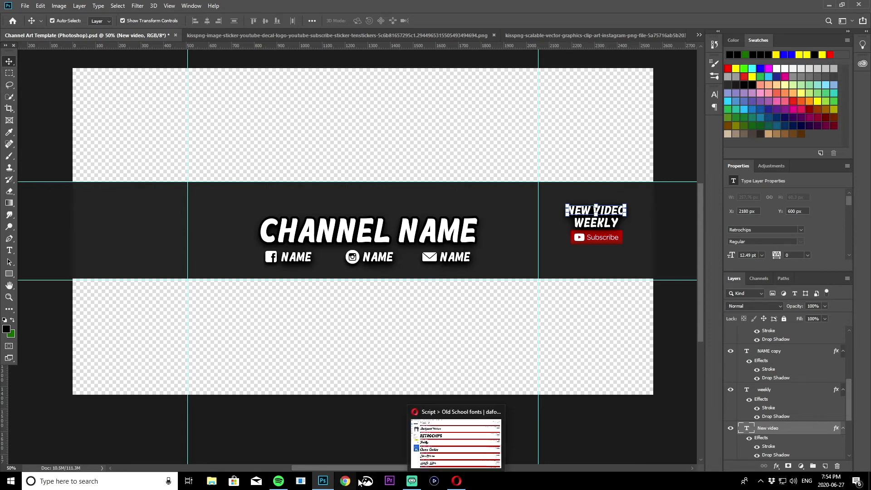
pyautogui.click(456, 486)
pyautogui.click(78, 6)
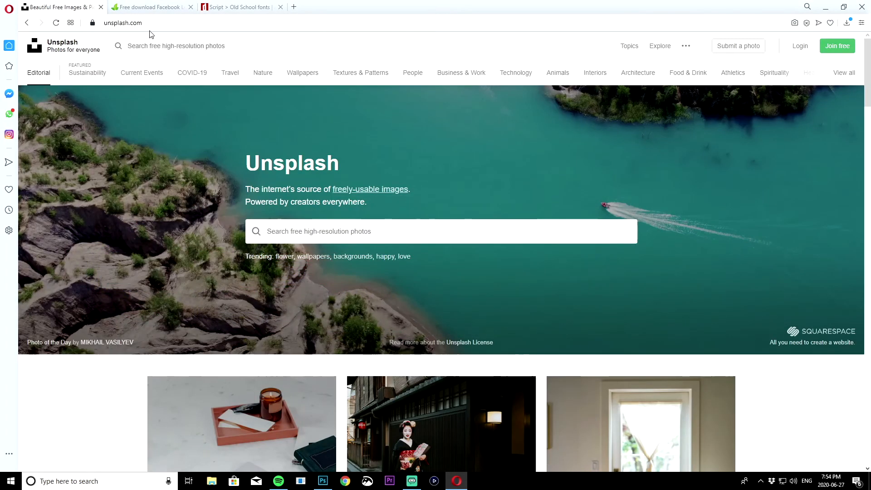
pyautogui.scroll(-4, 219, 132)
pyautogui.scroll(4, 245, 179)
pyautogui.click(219, 47)
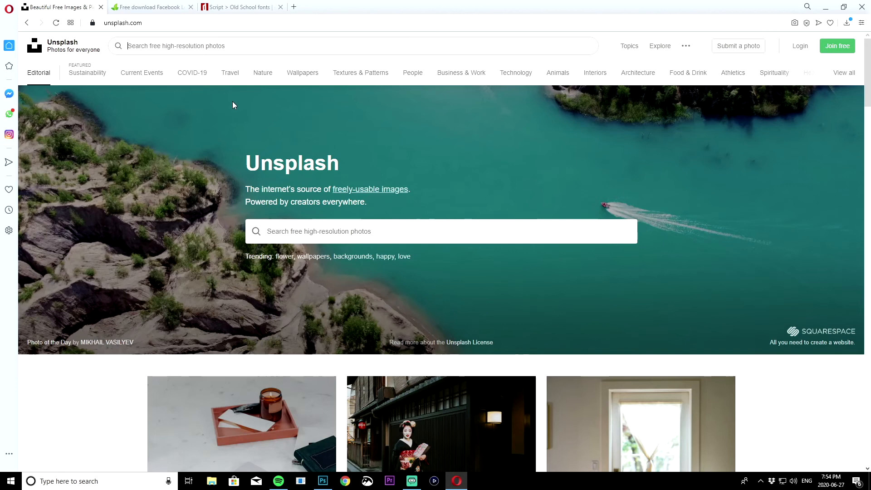
pyautogui.write('grey textured background')
pyautogui.press('Return')
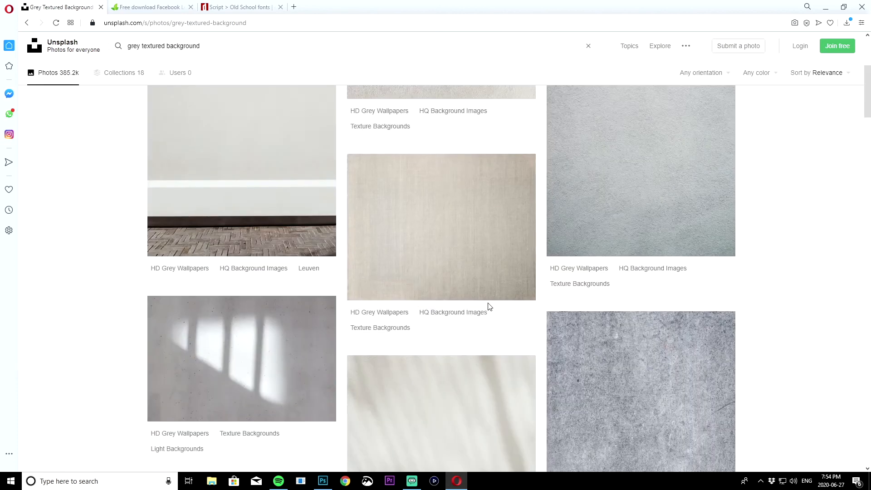
# Step: Look through the Unsplash photo results for a texture suitable as the banner background
pyautogui.scroll(-5, 488, 309)
pyautogui.scroll(-4, 488, 306)
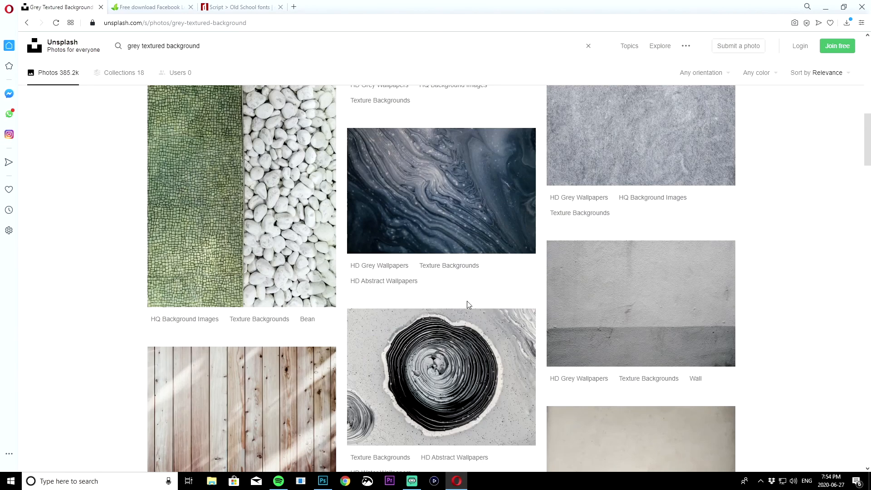
pyautogui.scroll(-4, 467, 301)
pyautogui.scroll(4, 470, 305)
pyautogui.scroll(-5, 470, 301)
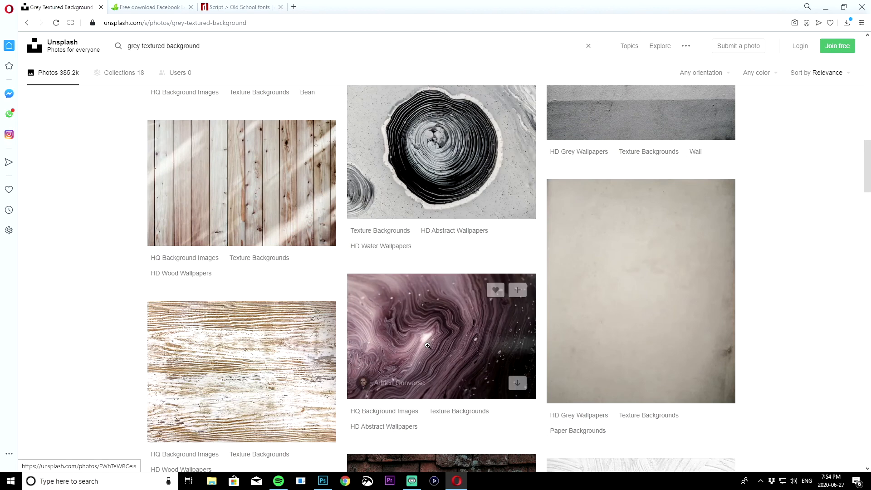
pyautogui.scroll(-10, 434, 338)
pyautogui.scroll(-4, 433, 337)
pyautogui.scroll(7, 432, 337)
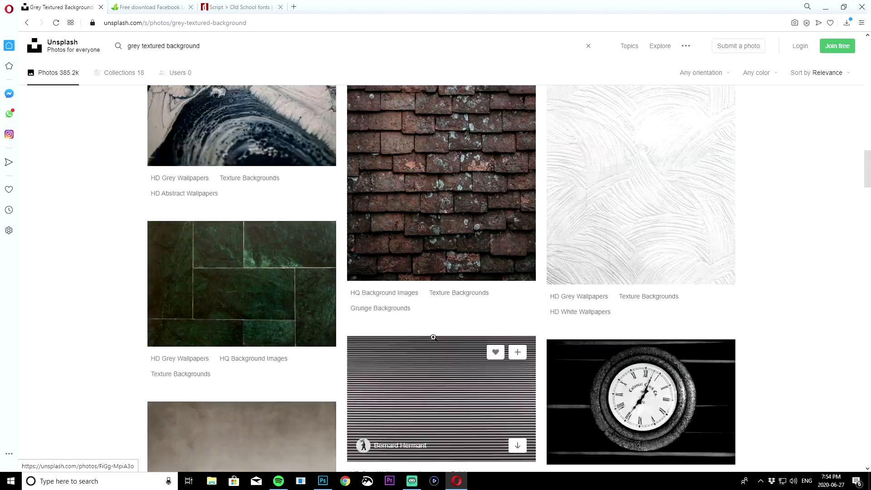
pyautogui.scroll(-14, 408, 335)
pyautogui.scroll(-3, 404, 333)
pyautogui.scroll(4, 403, 334)
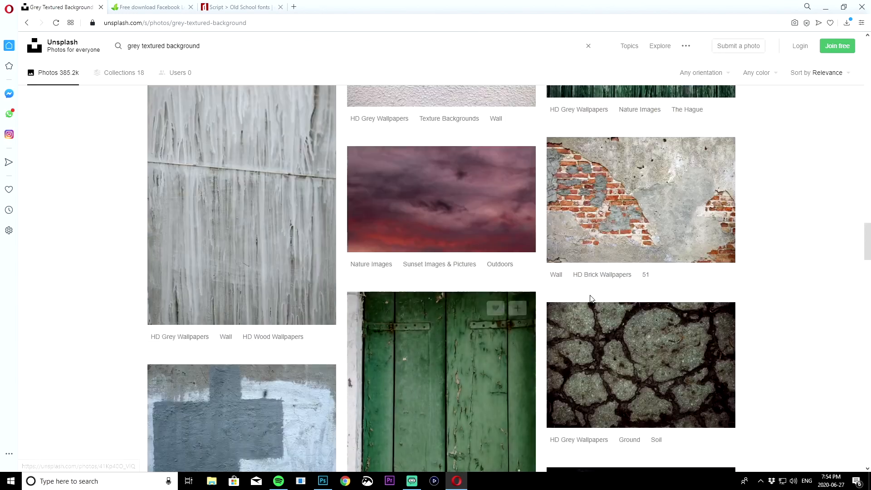
# Step: Download the concrete wall photo with exposed bricks, return to Photoshop and clear the layer selection
pyautogui.click(620, 243)
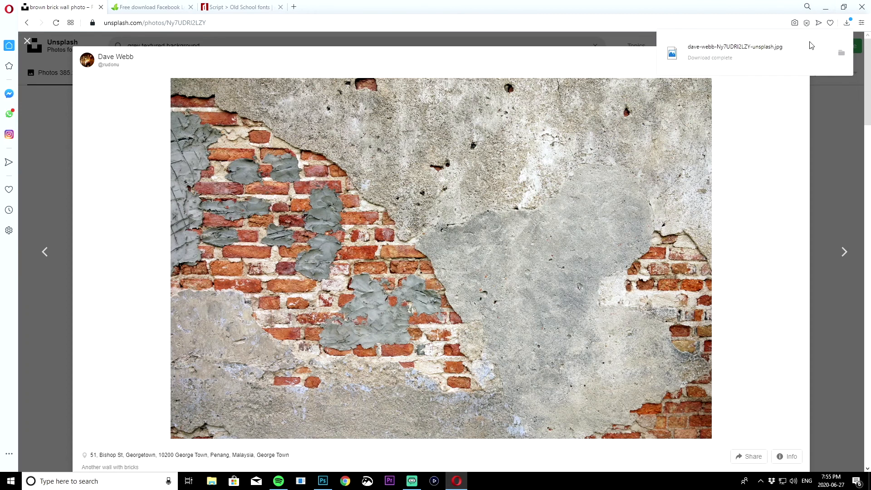
pyautogui.click(826, 11)
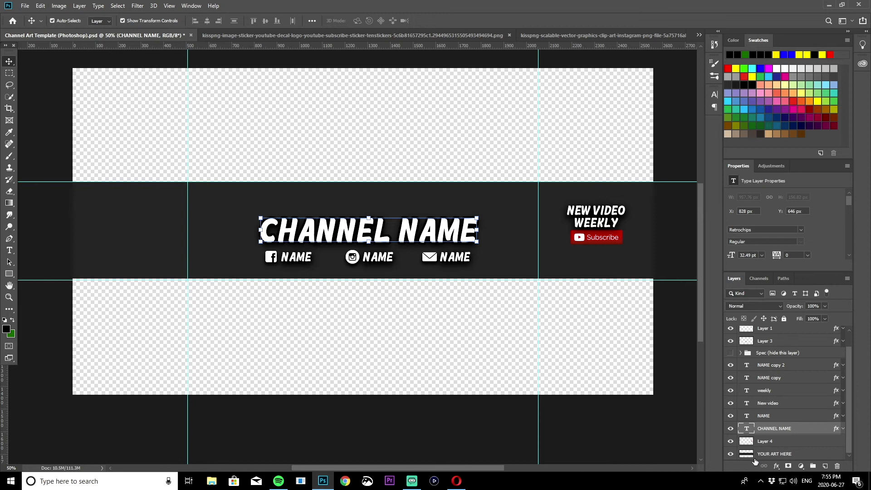
pyautogui.click(409, 128)
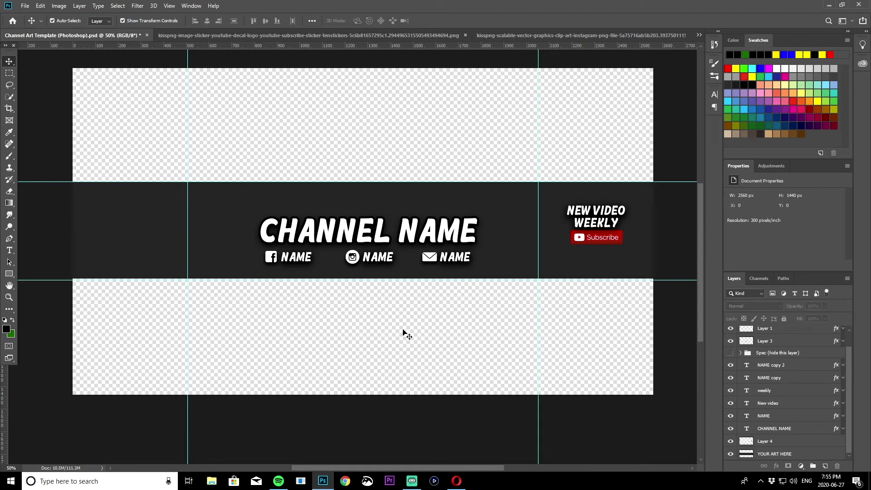
# Step: Open the downloaded dave-webb unsplash wall photo and copy its layer into the Channel Art Template document
pyautogui.click(25, 6)
pyautogui.click(29, 25)
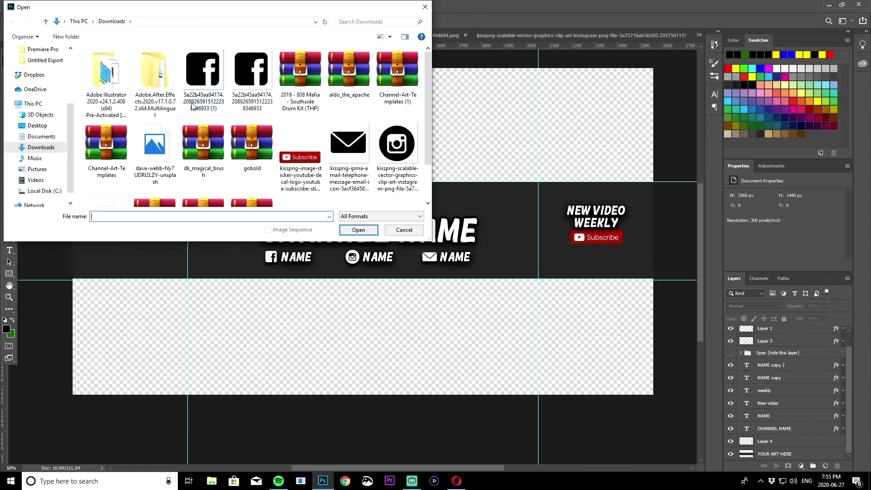
pyautogui.scroll(-1, 259, 138)
pyautogui.scroll(1, 204, 145)
pyautogui.click(166, 155)
pyautogui.click(358, 230)
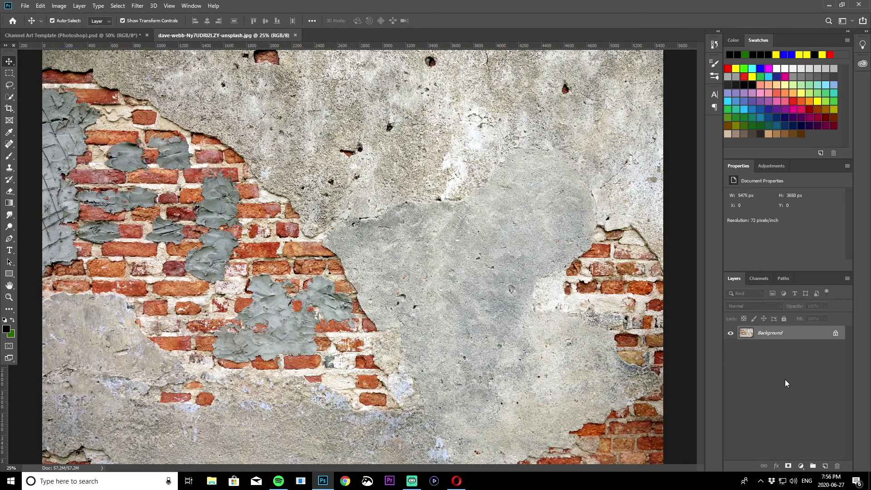
pyautogui.moveTo(770, 336); pyautogui.dragTo(255, 212)
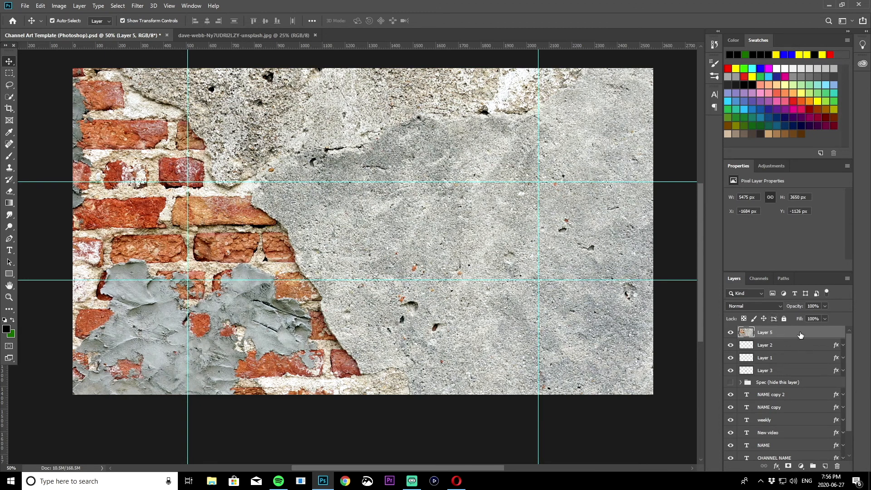
# Step: Move the wall photo layer directly above the YOUR ART HERE layer and clip it to that layer with a clipping mask
pyautogui.moveTo(824, 339); pyautogui.dragTo(813, 460)
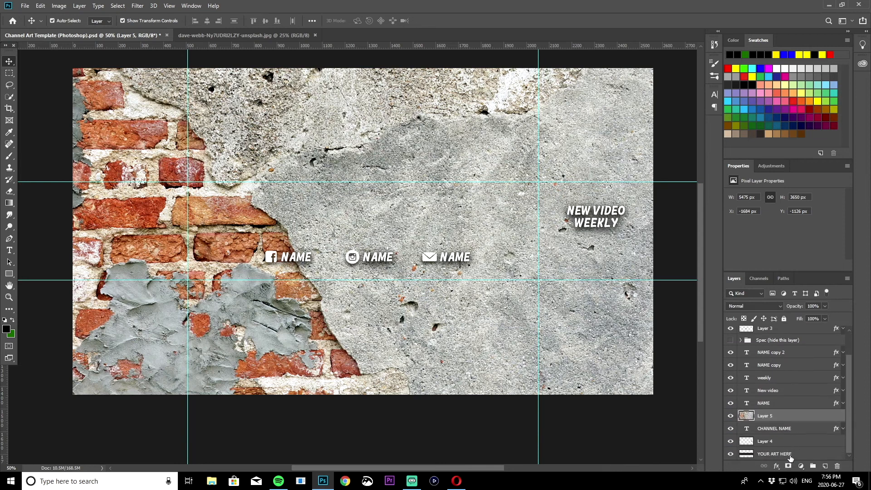
pyautogui.moveTo(789, 417); pyautogui.dragTo(788, 447)
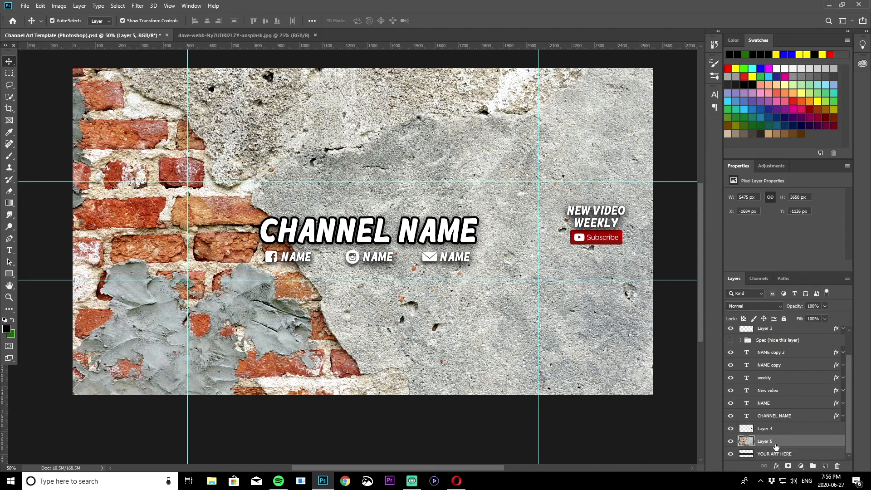
pyautogui.rightClick(784, 443)
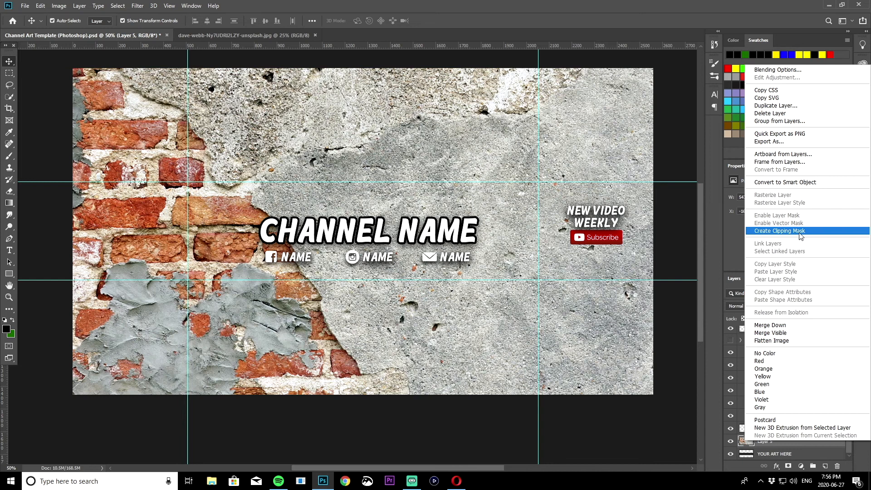
pyautogui.click(790, 232)
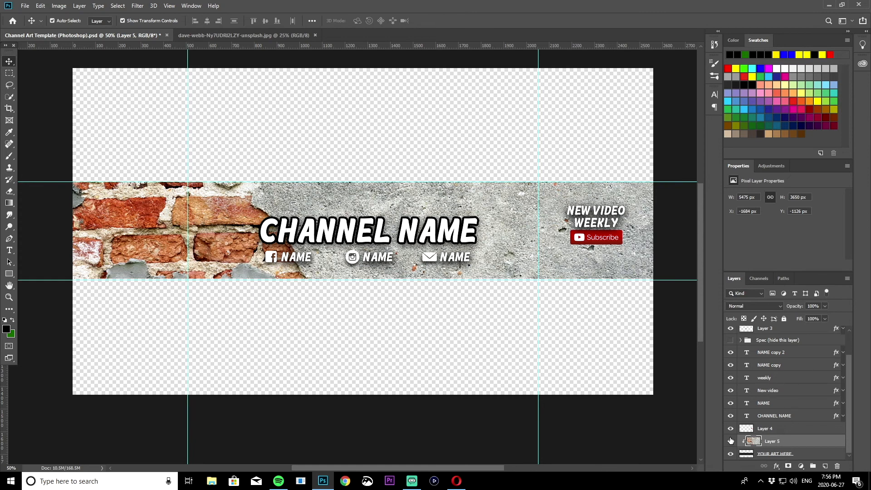
# Step: Try a Gaussian Blur with a 4.8-pixel radius on the wall photo layer
pyautogui.click(142, 6)
pyautogui.moveTo(171, 109)
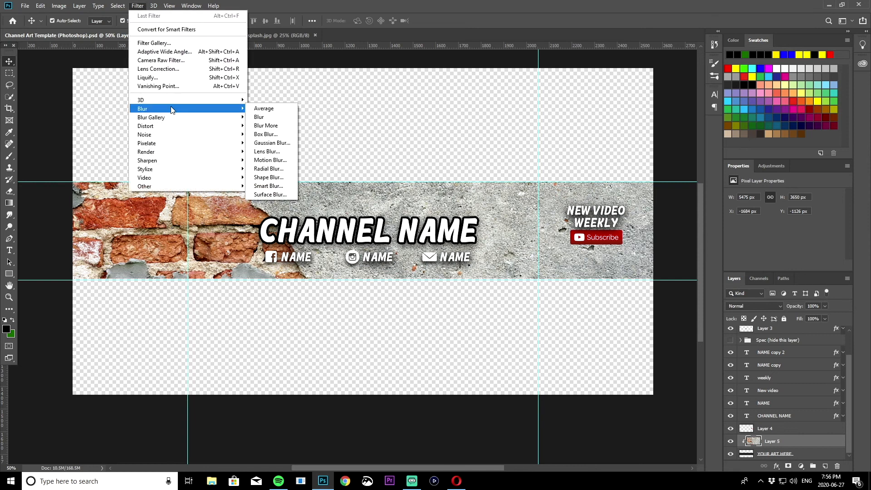
pyautogui.click(285, 143)
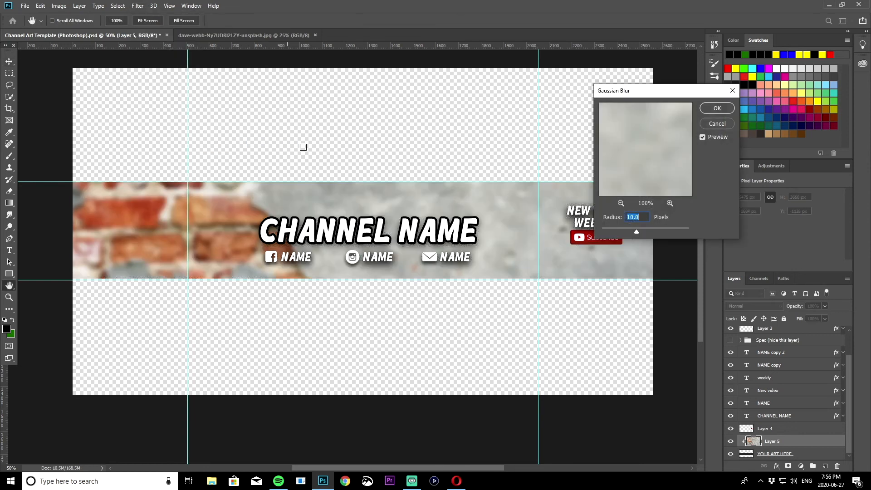
pyautogui.moveTo(634, 230); pyautogui.dragTo(624, 230)
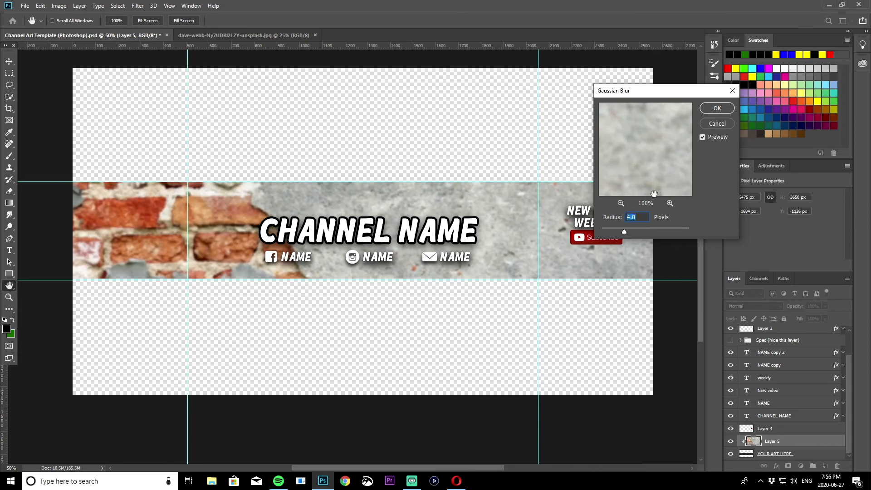
pyautogui.click(716, 126)
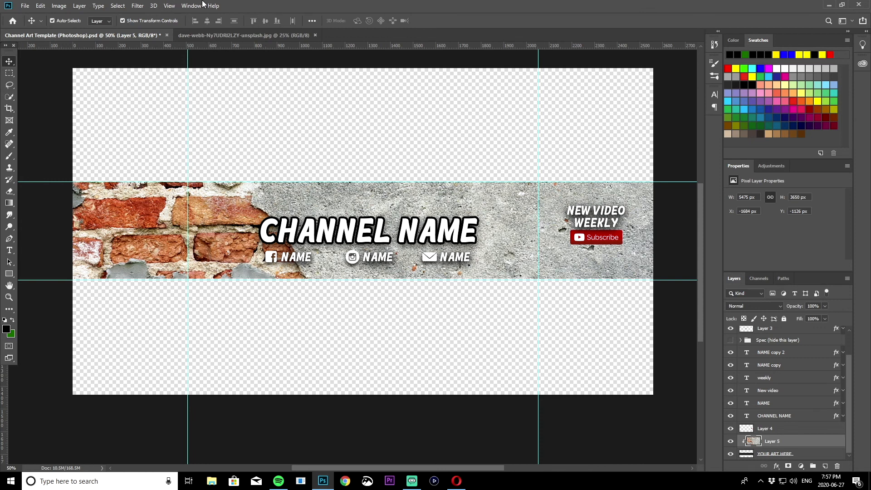
# Step: Add a Satin layer effect to the wall photo layer to darken the banner background
pyautogui.rightClick(780, 445)
pyautogui.click(814, 71)
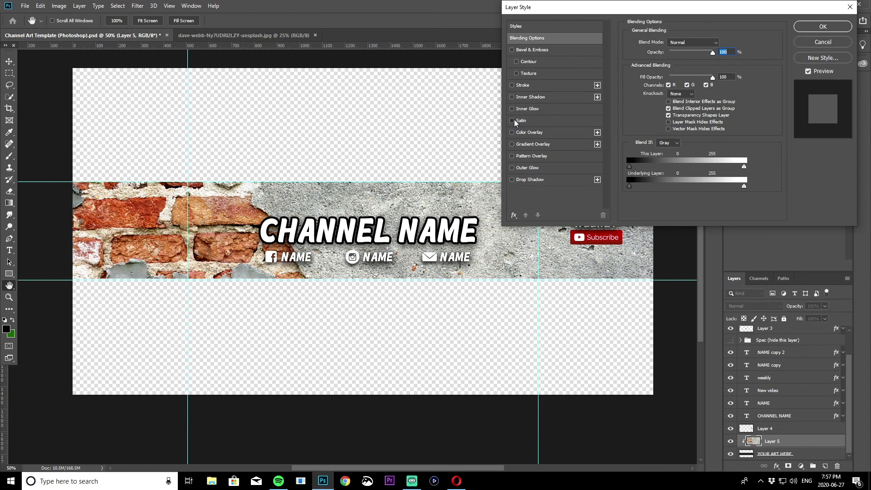
pyautogui.click(512, 121)
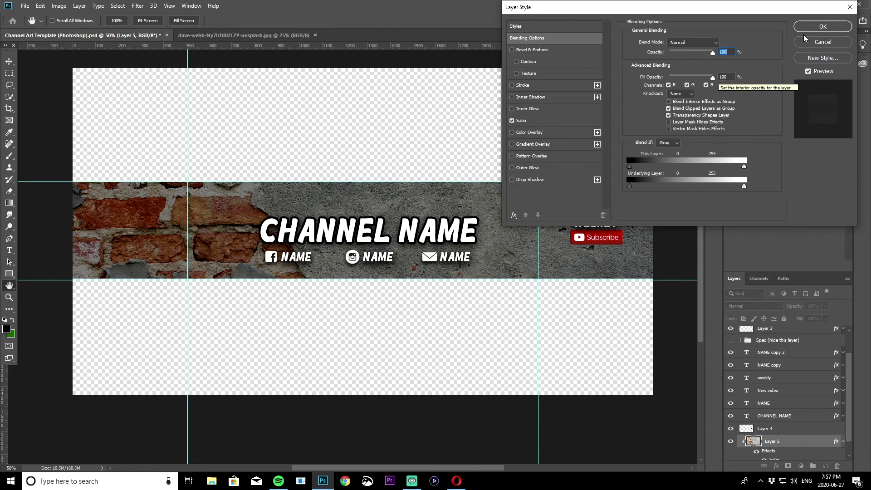
pyautogui.moveTo(781, 10); pyautogui.dragTo(541, 347)
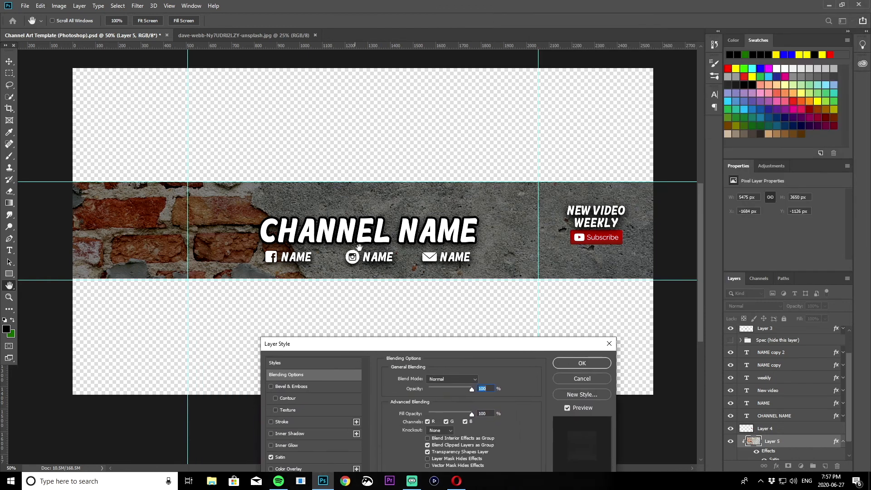
pyautogui.click(571, 365)
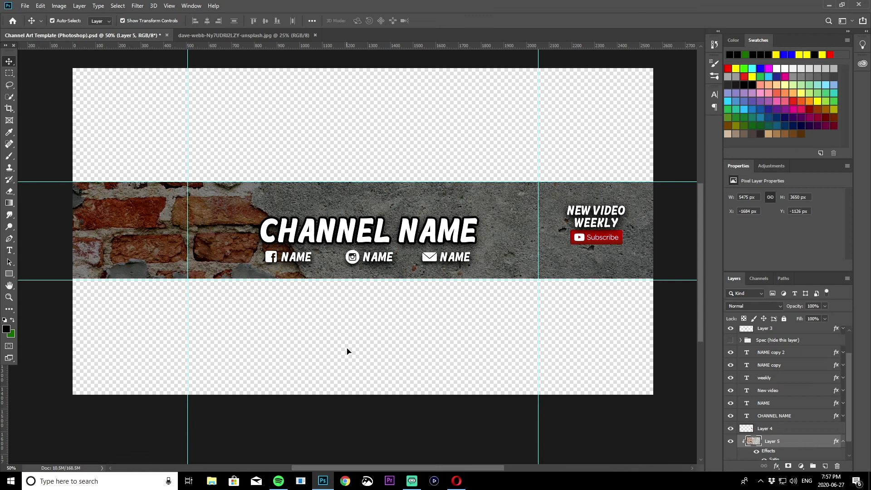
# Step: Export the channel art as a 2560 x 1440 px PNG named "Banner" to the Desktop
pyautogui.click(26, 6)
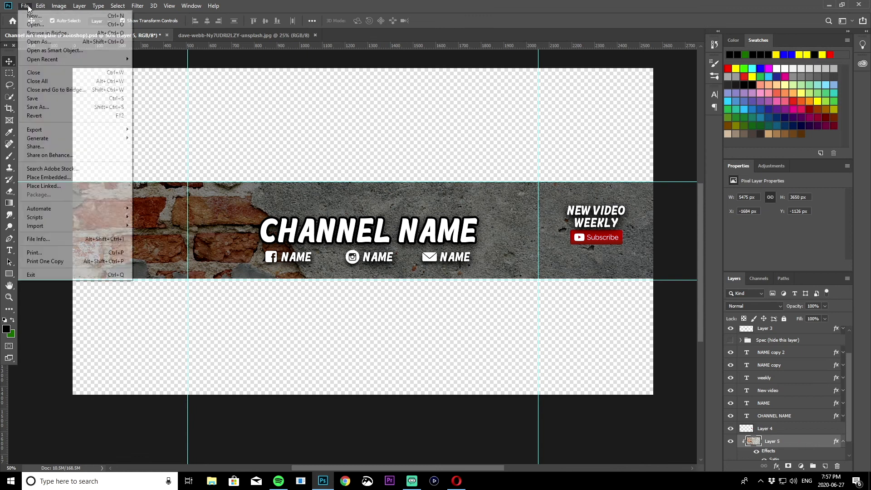
pyautogui.moveTo(47, 132)
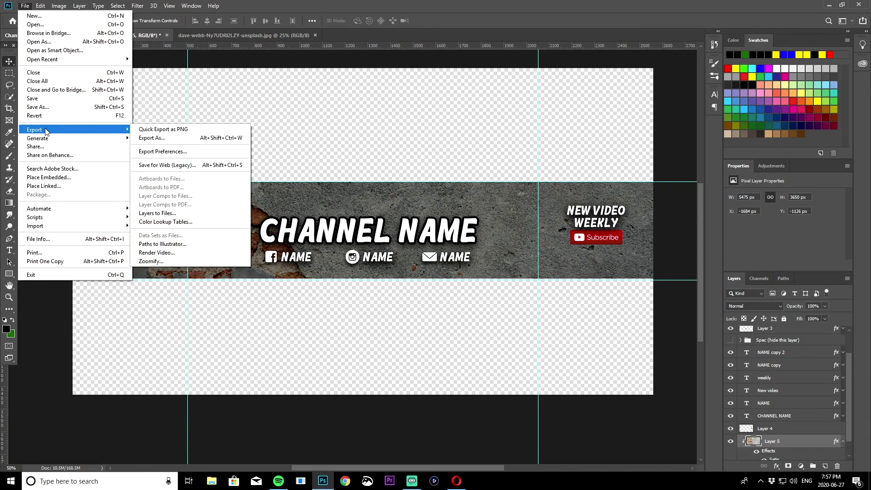
pyautogui.click(152, 138)
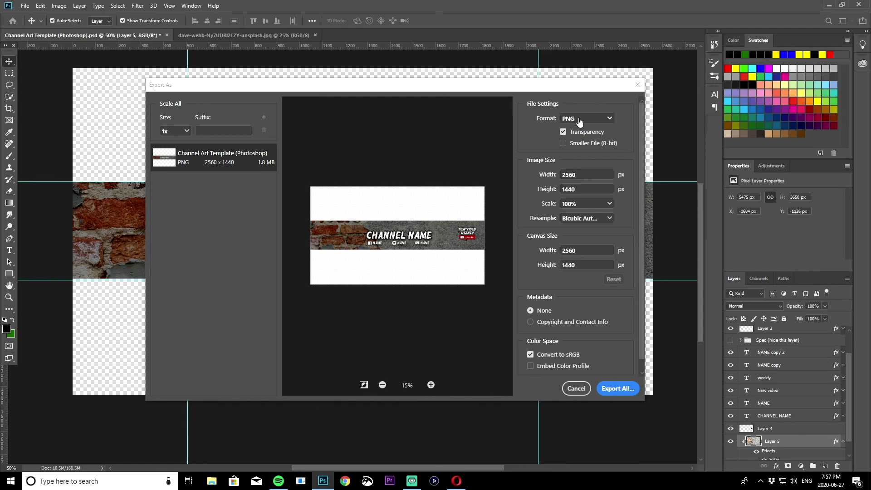
pyautogui.click(625, 393)
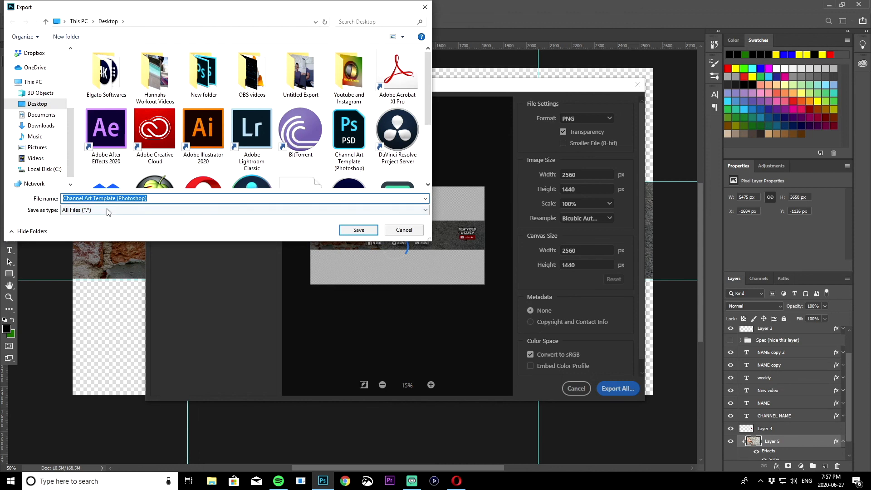
pyautogui.moveTo(147, 198); pyautogui.dragTo(65, 198)
pyautogui.write('Banner')
pyautogui.click(359, 230)
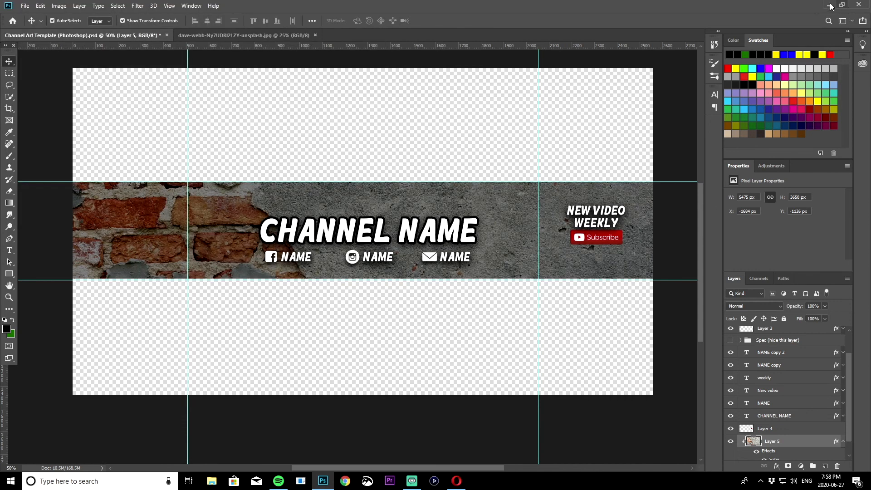
pyautogui.click(830, 5)
pyautogui.click(345, 481)
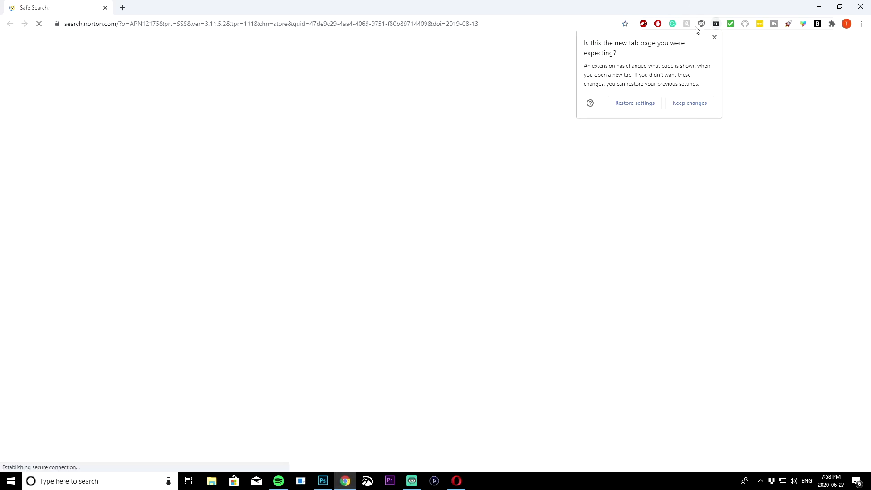
pyautogui.click(715, 37)
pyautogui.click(516, 21)
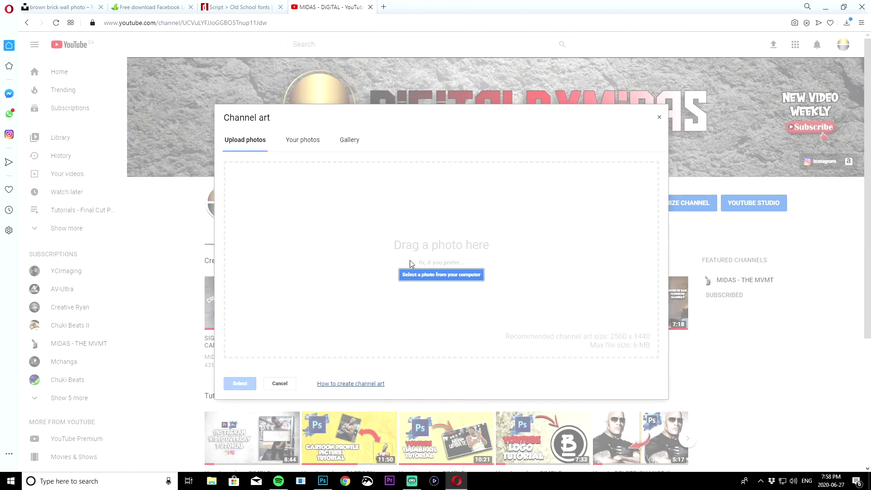
# Step: In the Opera browser, upload the exported banner as the YouTube channel art with Auto Enhance off and apply it
pyautogui.click(427, 274)
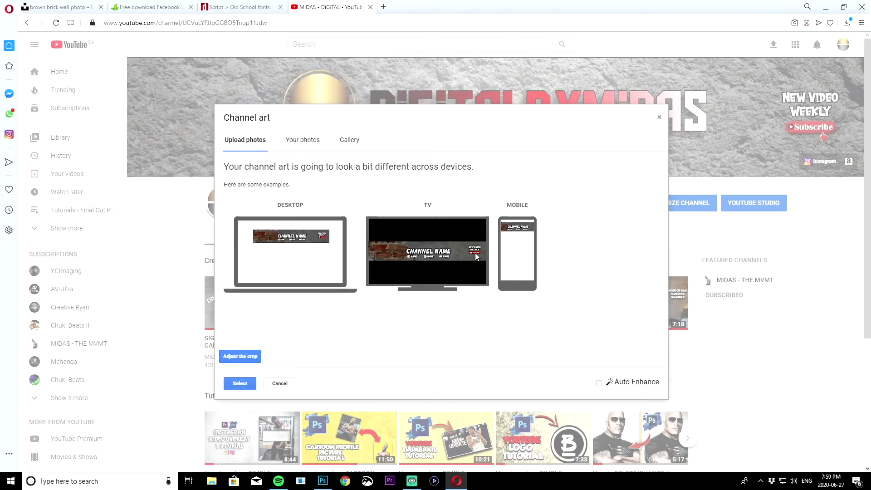
pyautogui.click(601, 385)
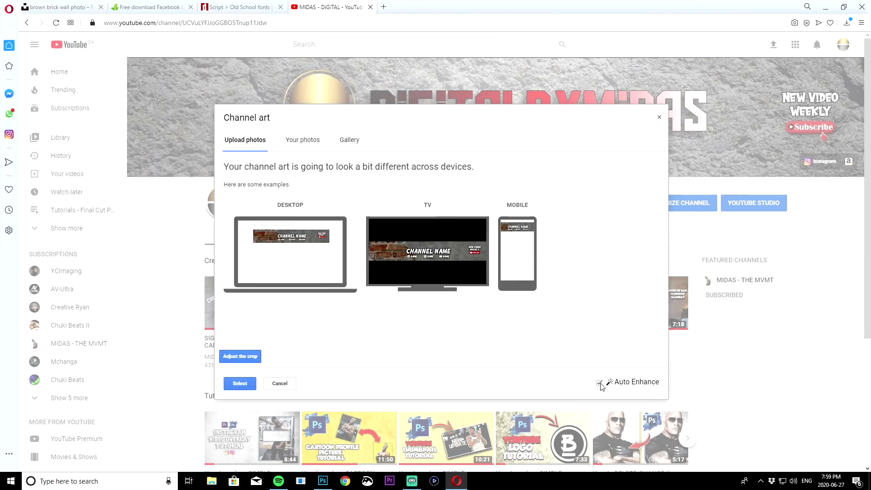
pyautogui.click(600, 386)
pyautogui.click(240, 383)
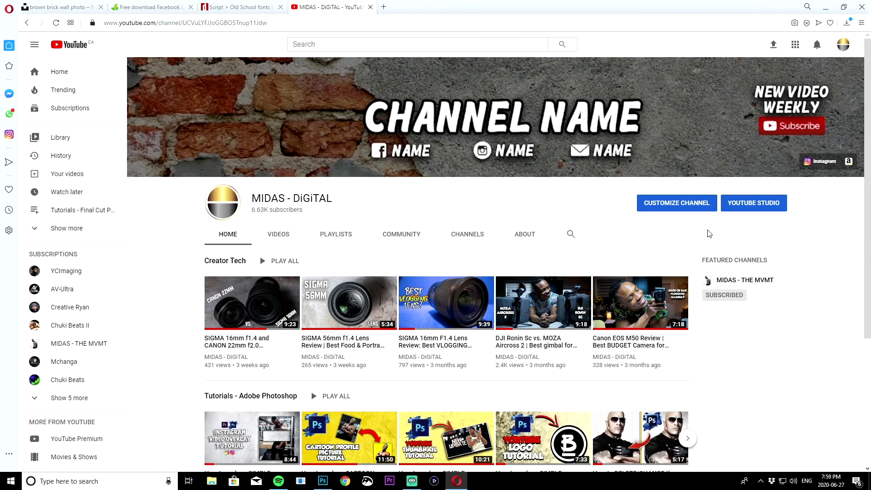